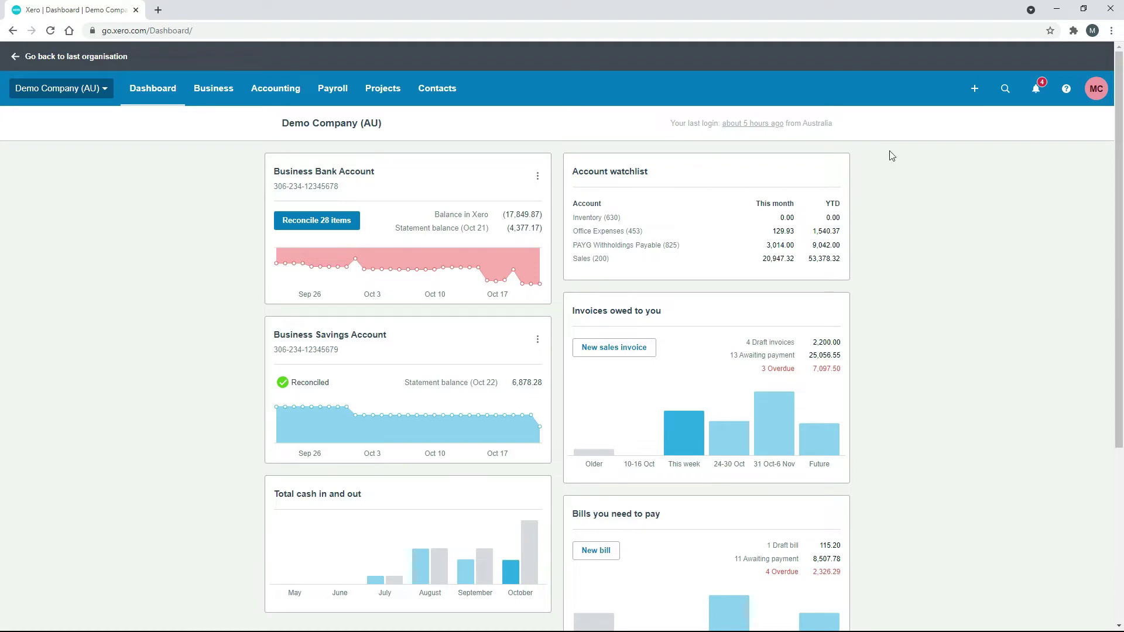
Step: From Payroll > Pay employees, open the draft Fortnightly Calendar pay run ending 14 Oct 2021
left_click(335, 88)
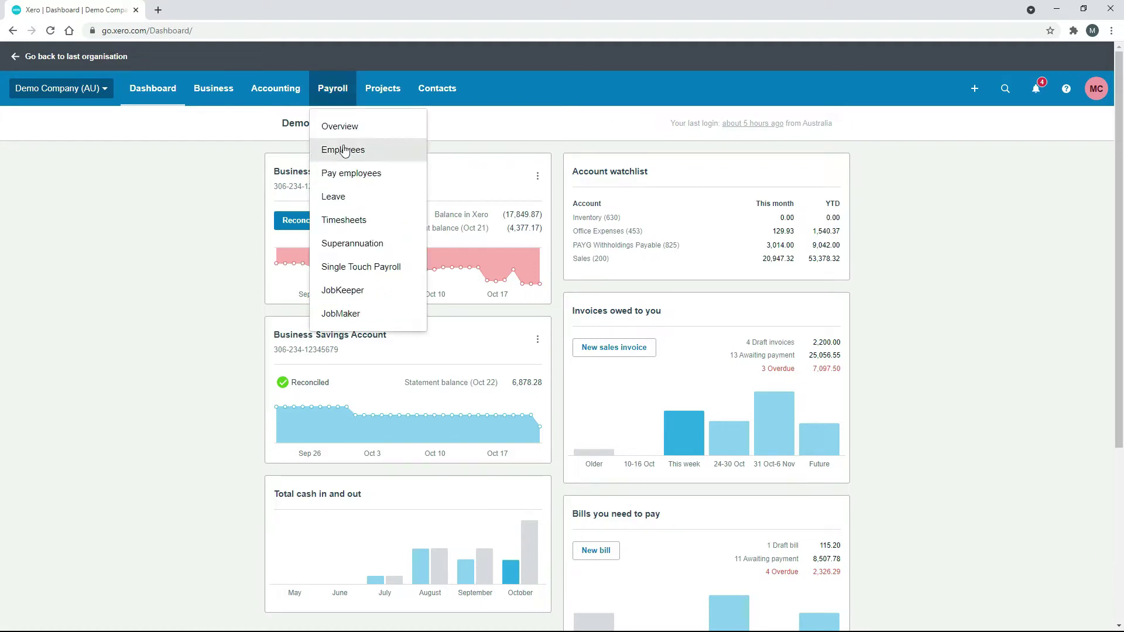
left_click(357, 174)
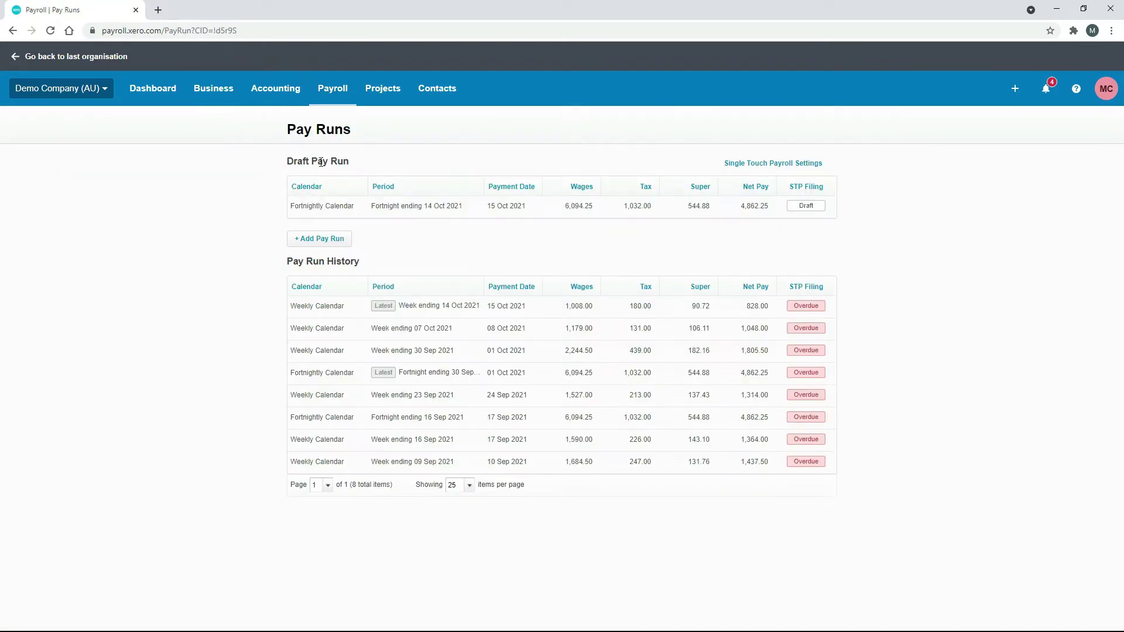
left_click(526, 214)
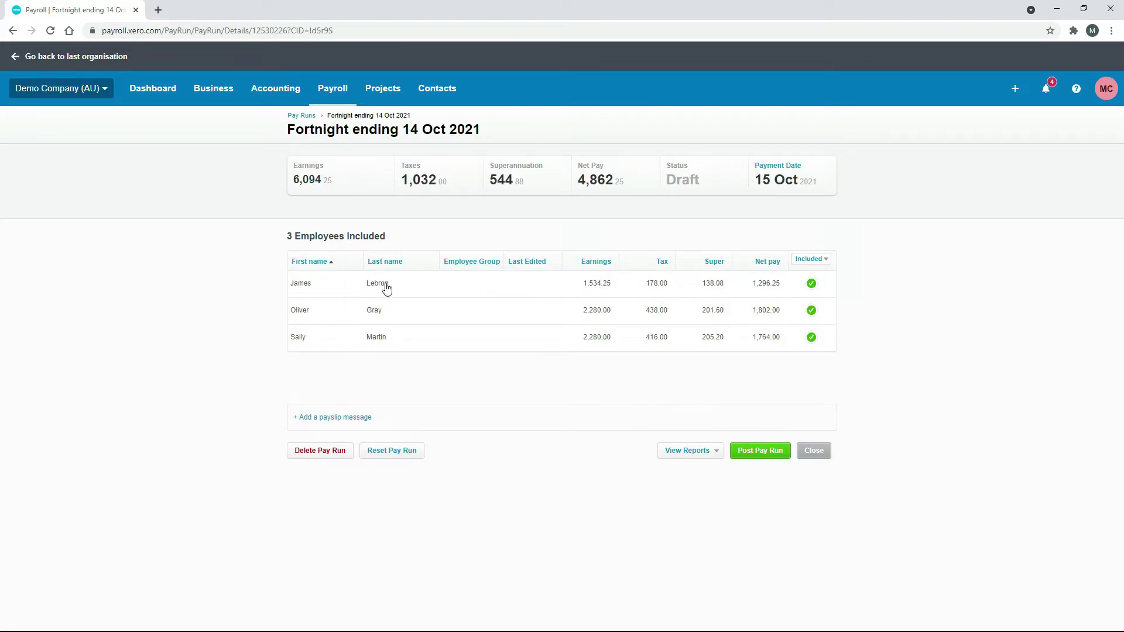
Step: Open the first employee's payslip and review its 76 ordinary hours and leave lines
left_click(518, 289)
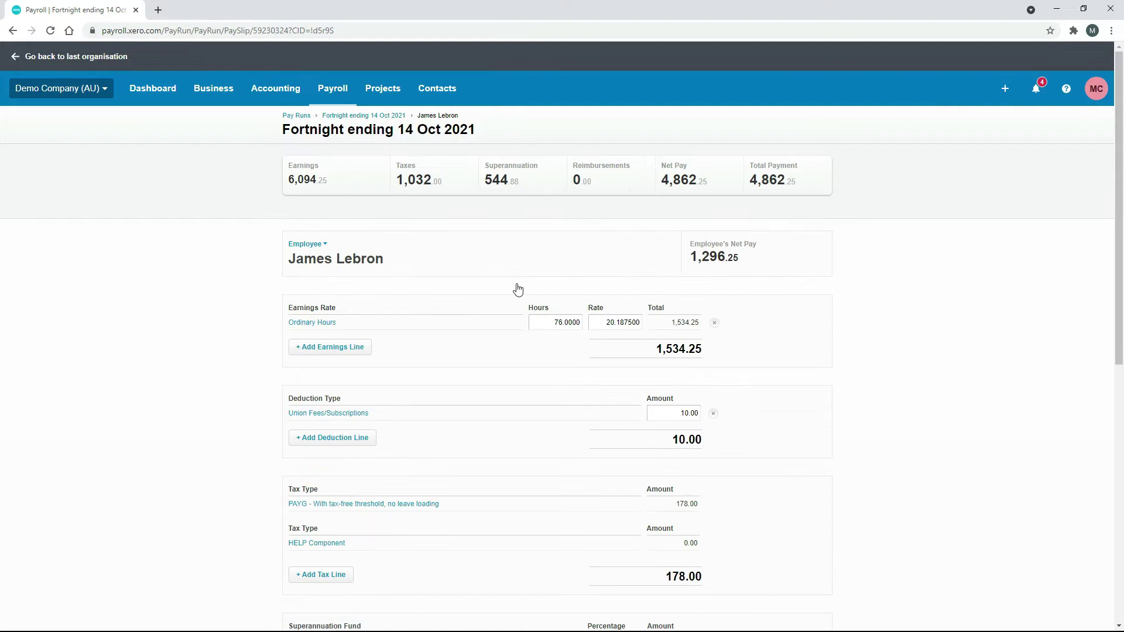
scroll(1110, 251, "down", 3)
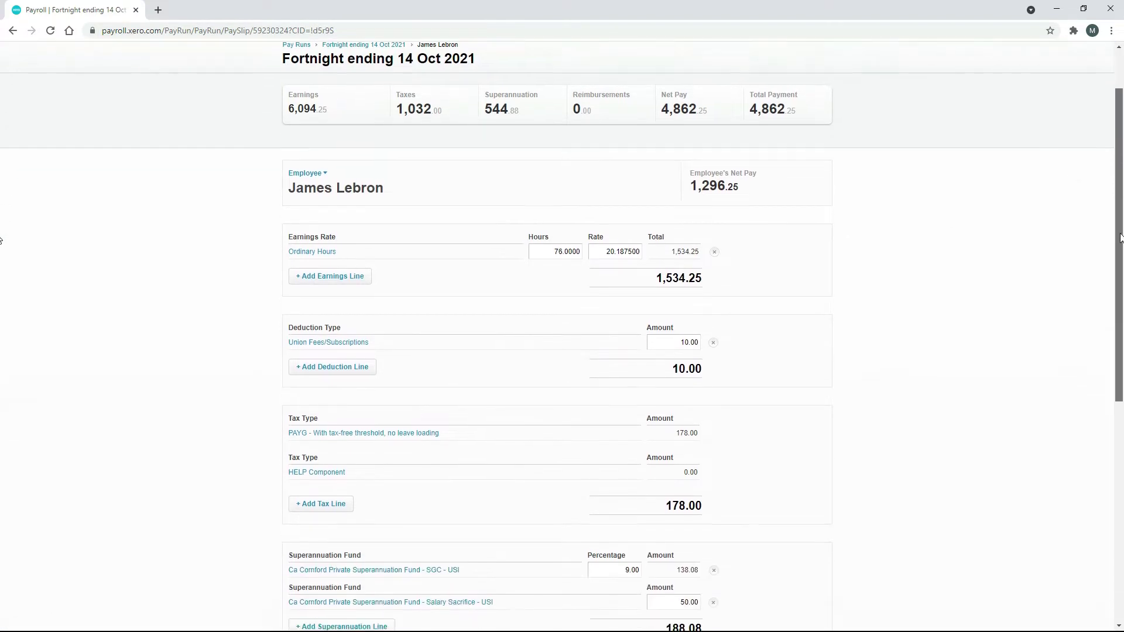
scroll(1112, 289, "down", 1)
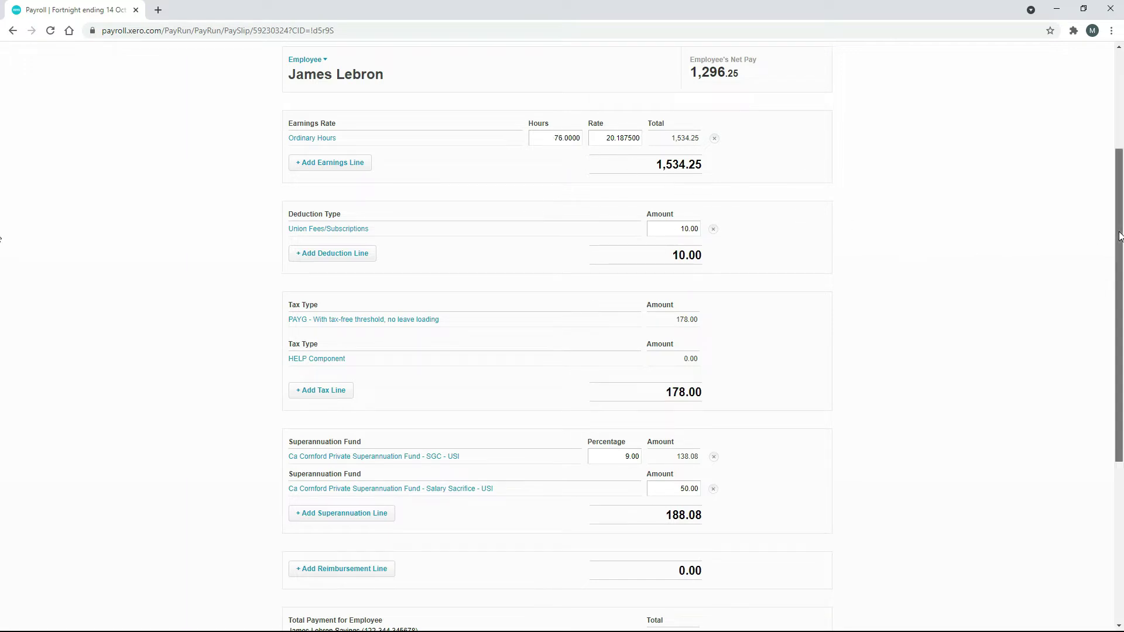
scroll(1121, 264, "down", 1)
left_click_drag(1121, 265, 1122, 398)
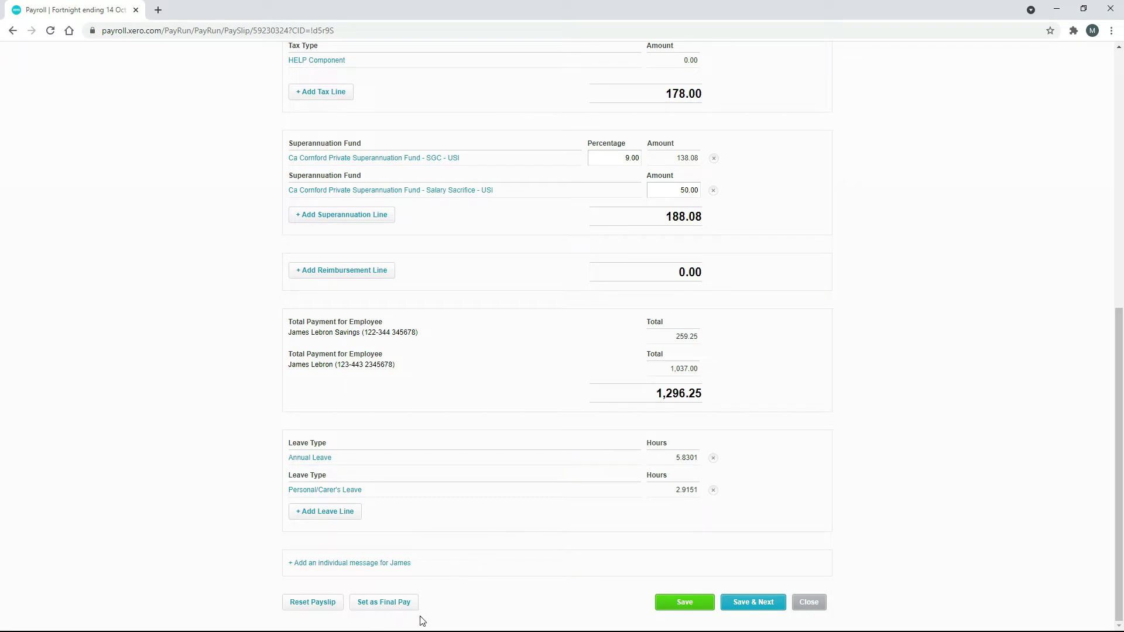
left_click_drag(1120, 555, 2, 274)
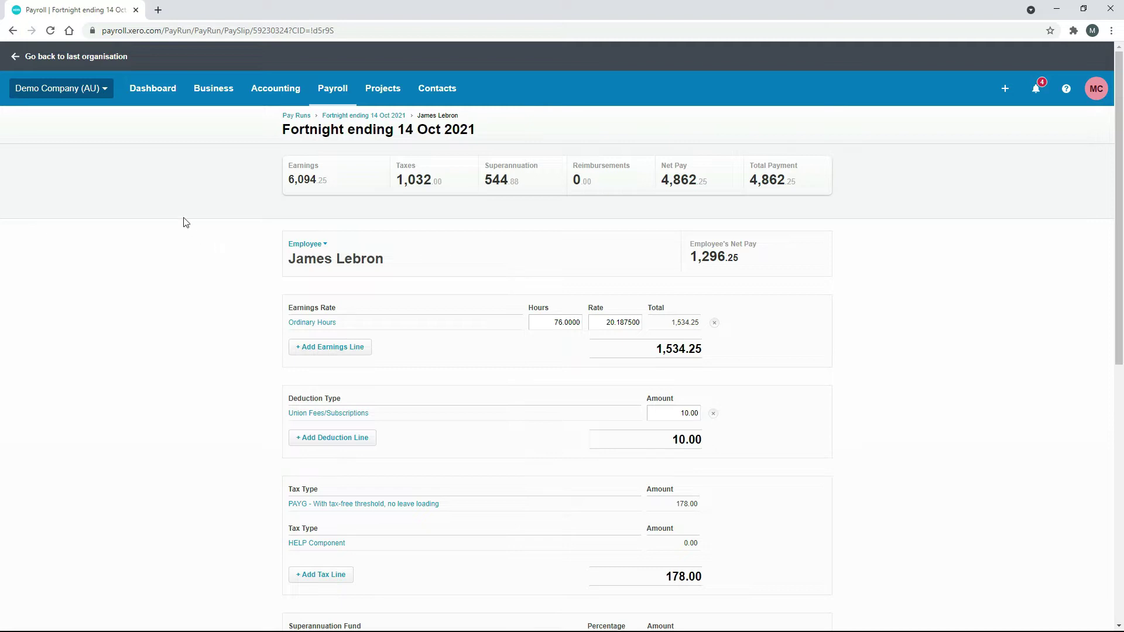
Step: In a duplicated tab's Leave page, reject the 14 Dec Day Off and 7–9 Nov annual leave requests
right_click(88, 10)
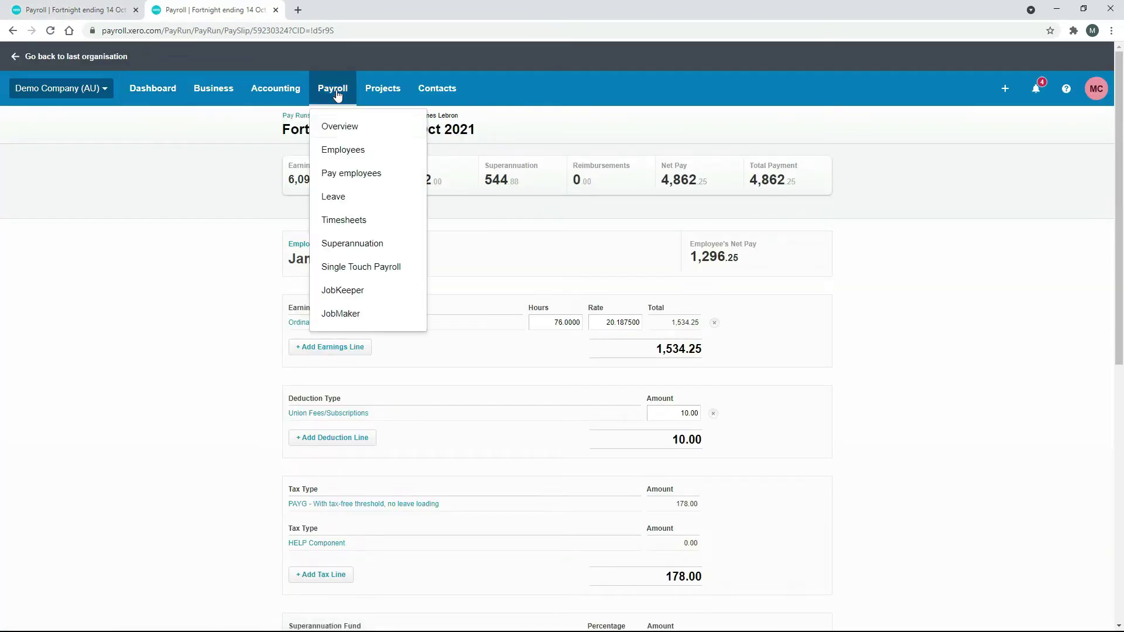
left_click(351, 197)
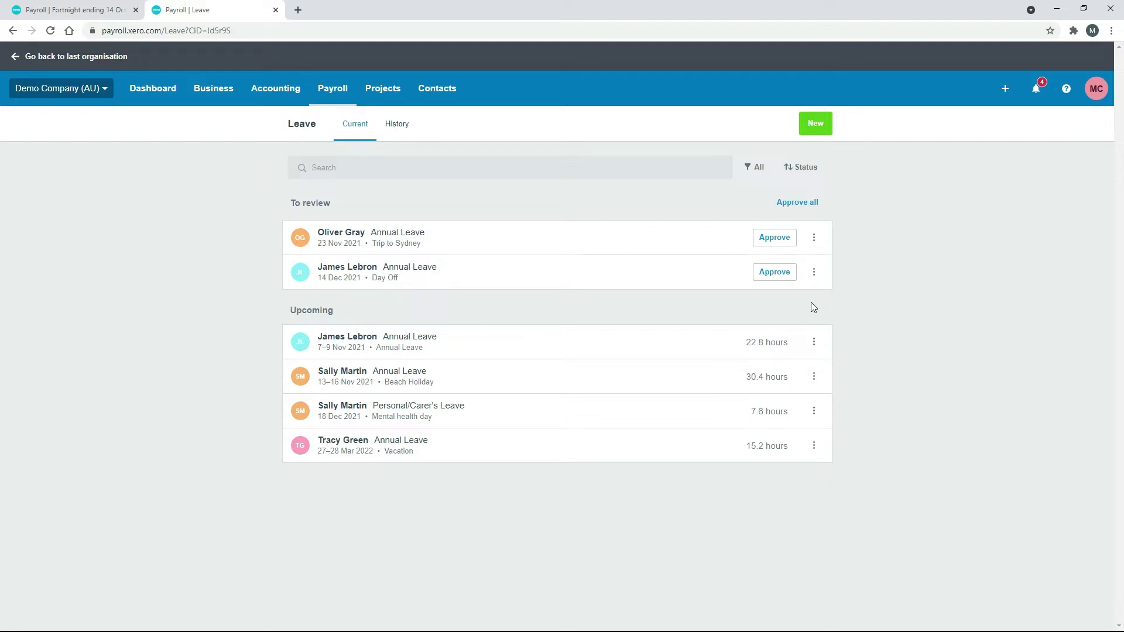
left_click(815, 273)
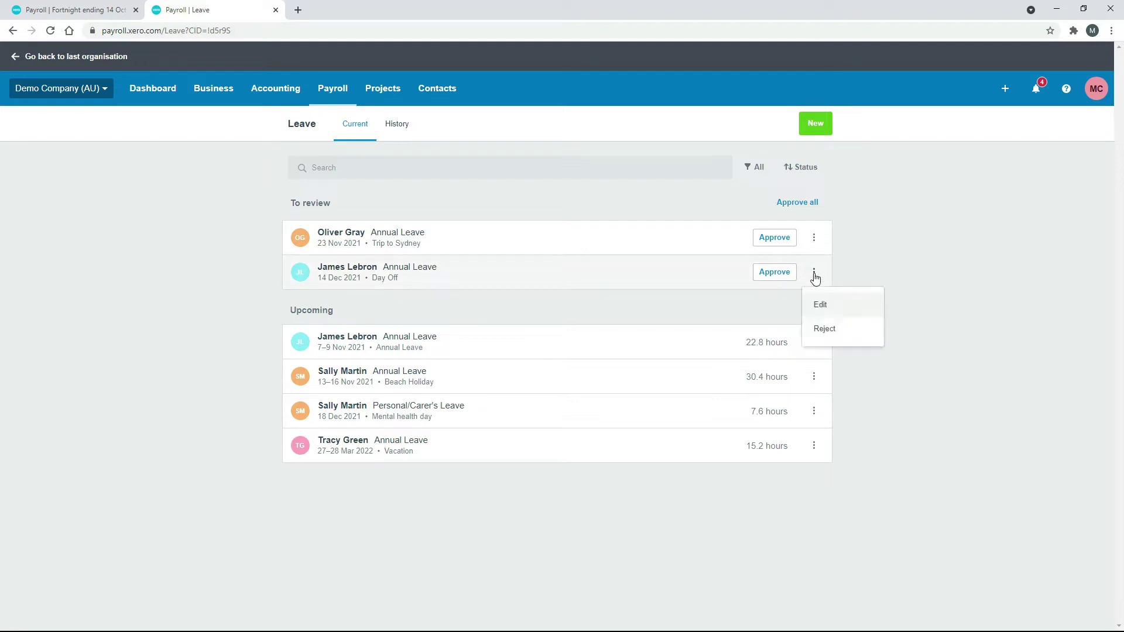
left_click(825, 330)
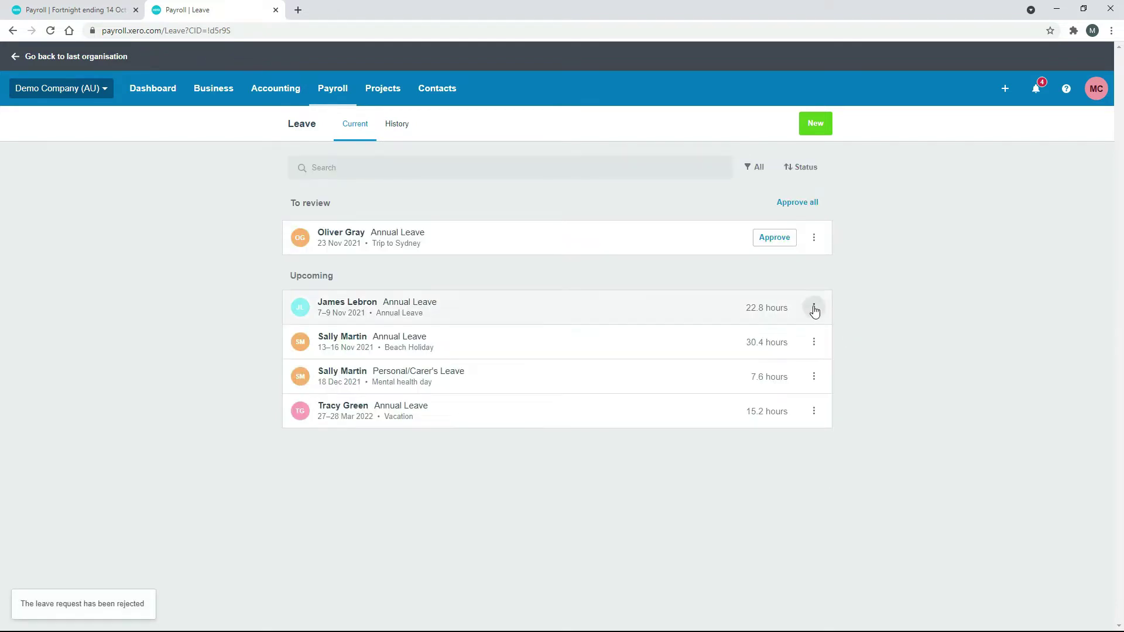
left_click(814, 307)
left_click(840, 366)
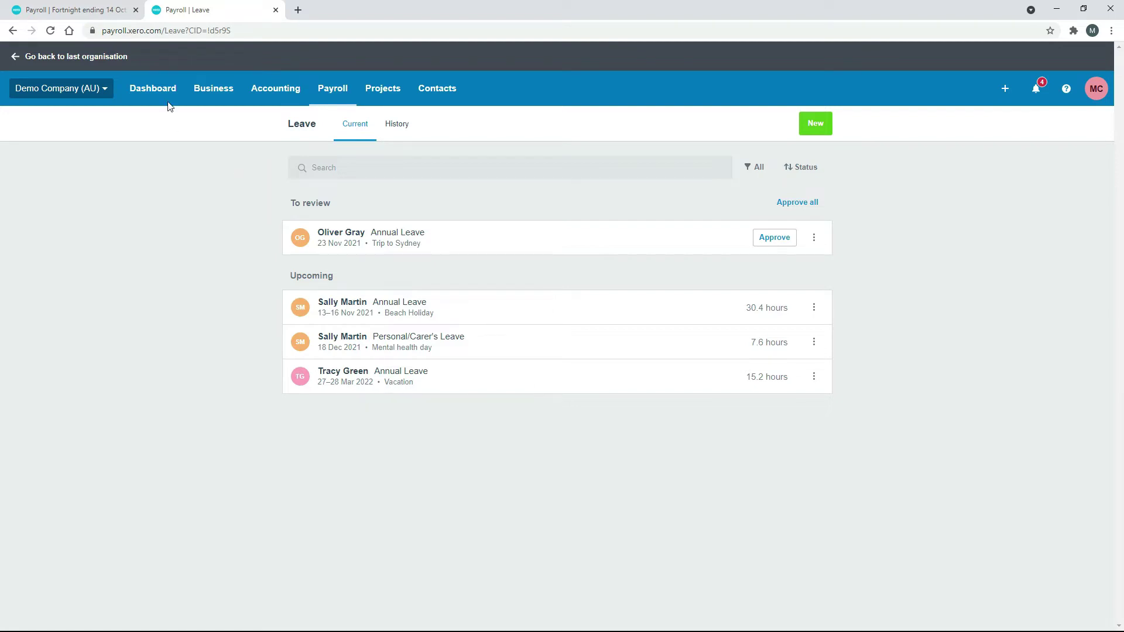
Step: In a third tab, open the employee's record from Payroll > Employees and view its Leave tab
right_click(220, 10)
left_click(279, 93)
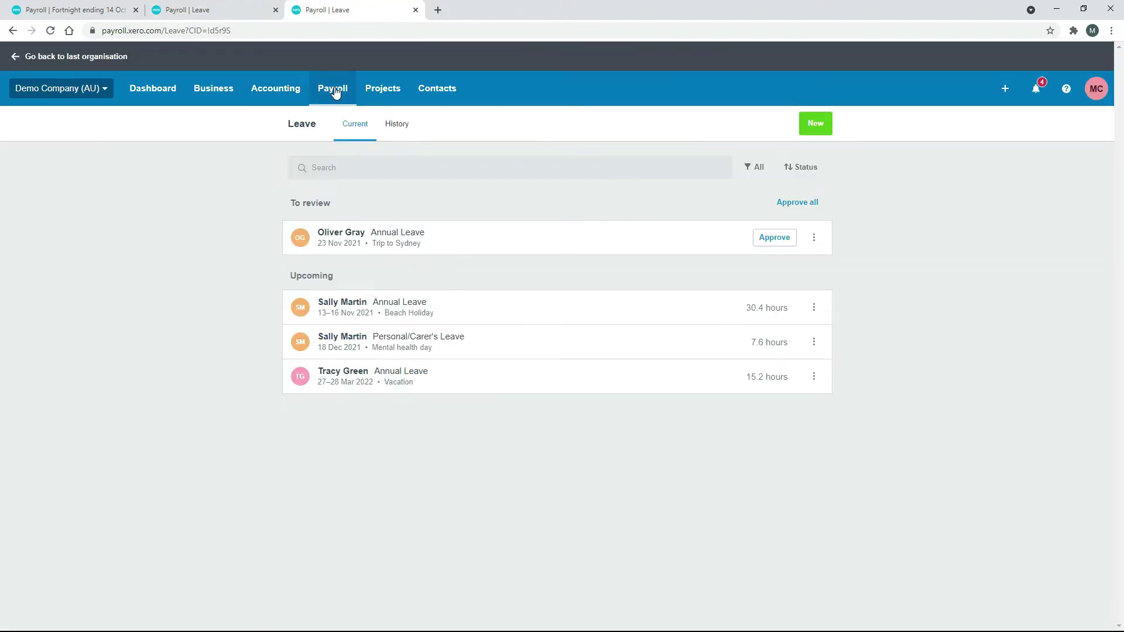
left_click(335, 91)
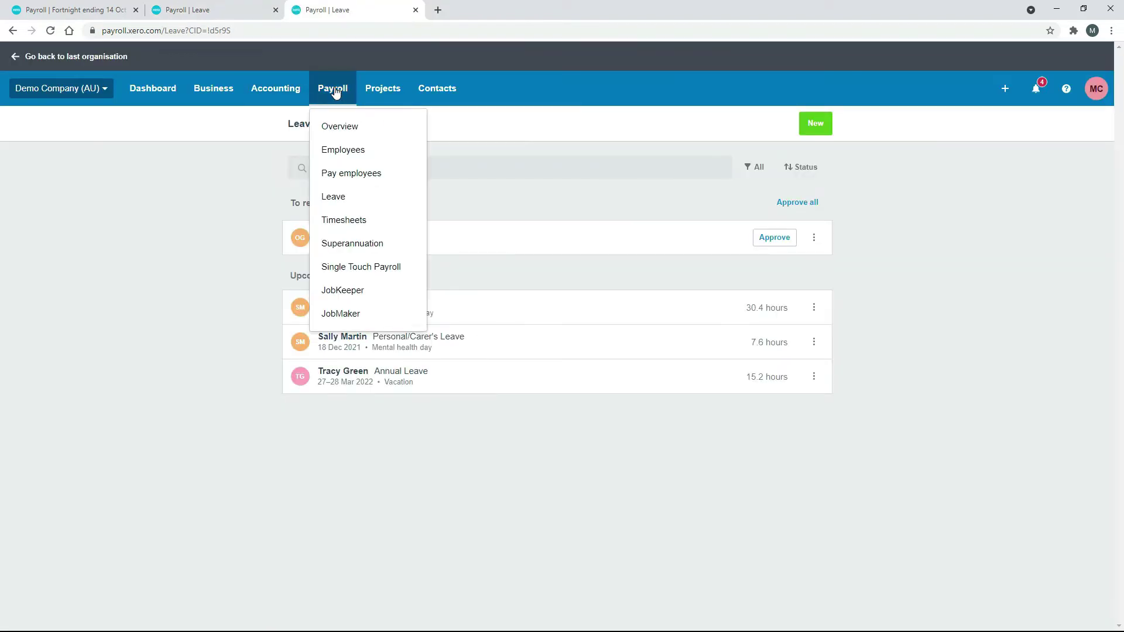
left_click(380, 153)
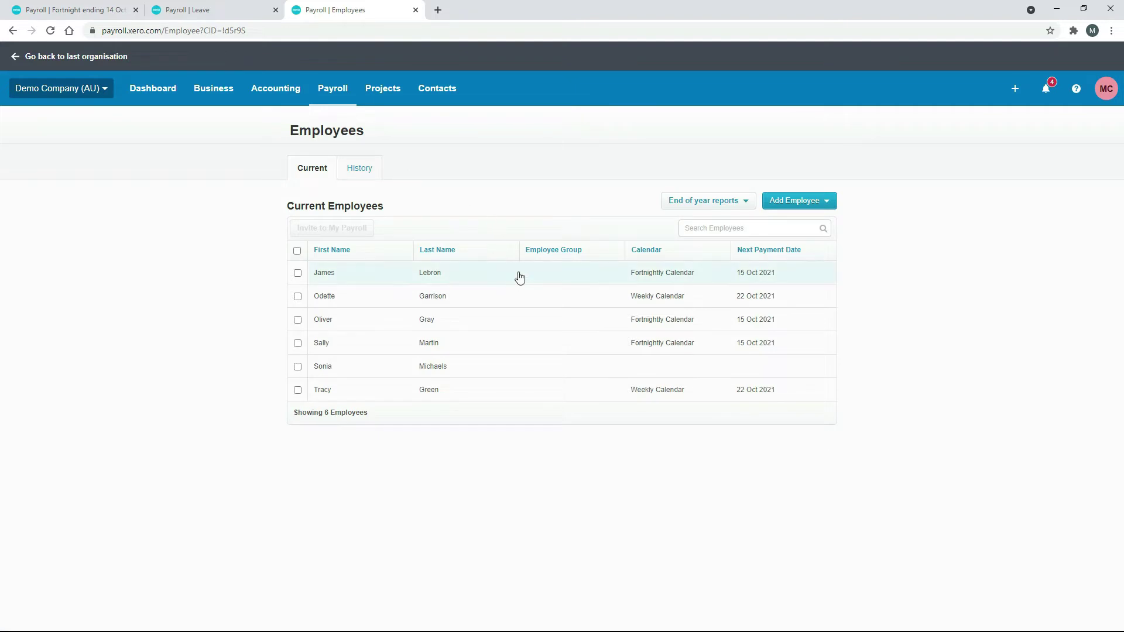
left_click(520, 277)
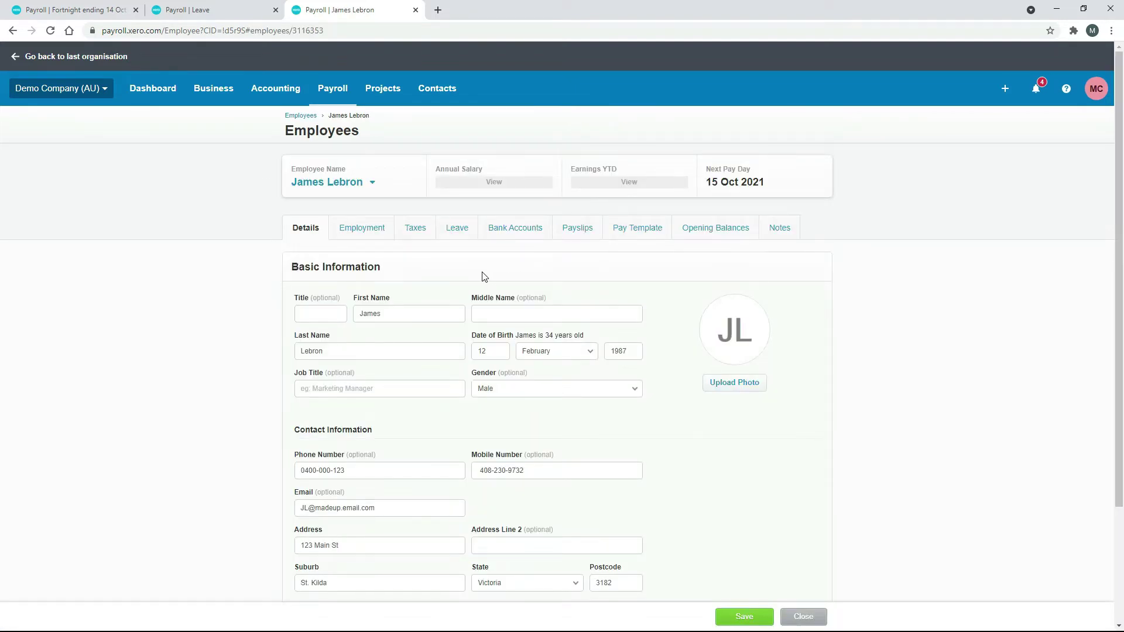
left_click(460, 230)
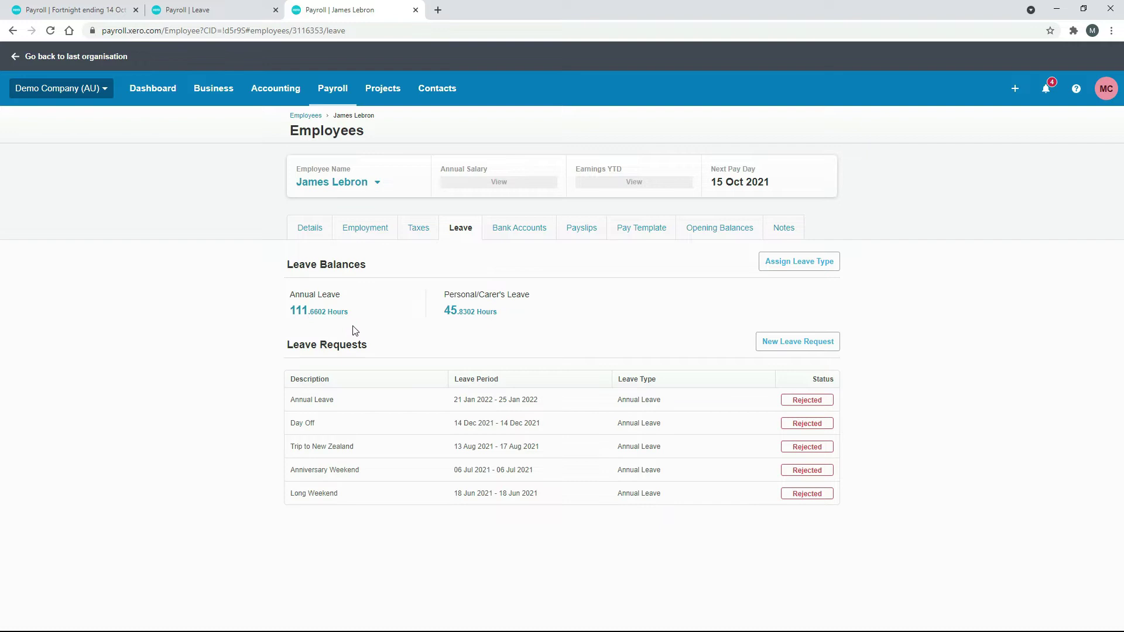
Step: Set the employee's Annual Leave unused balance on termination to Paid Out and save
left_click(319, 315)
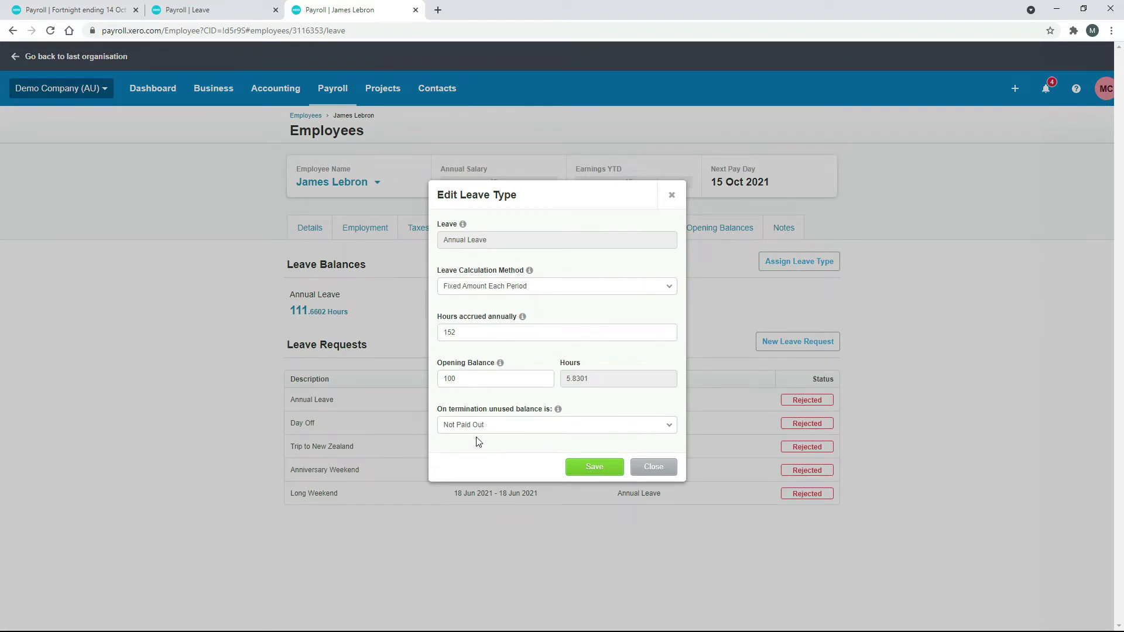
left_click(671, 430)
left_click(467, 469)
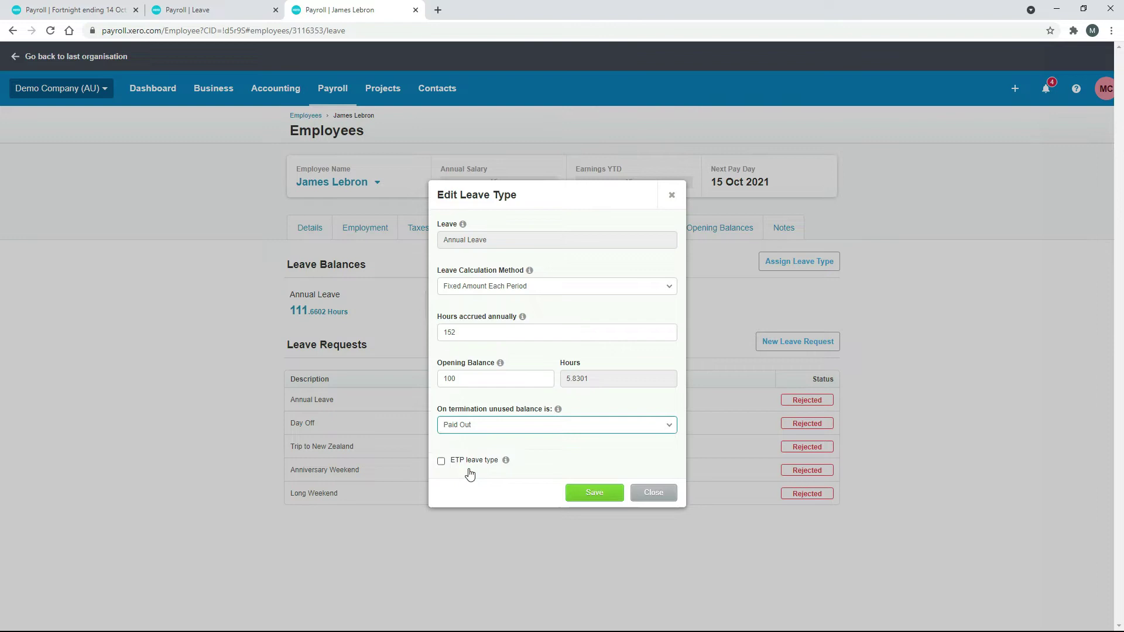
left_click(600, 496)
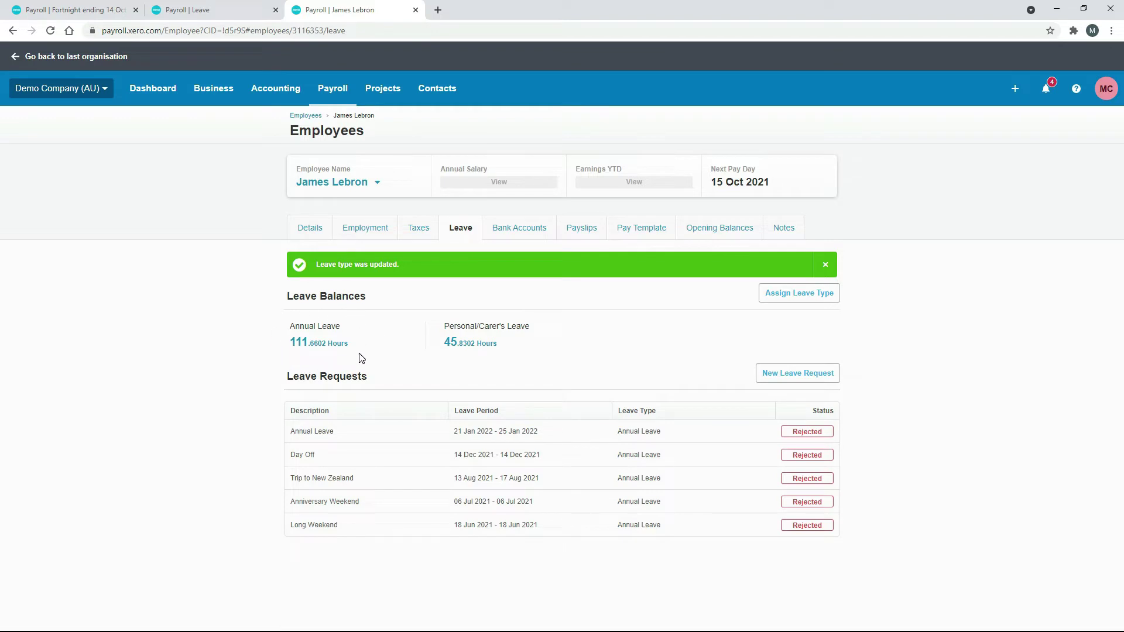
Step: Look over the employee's employment details and actions menu, then check the payslip tab
left_click(363, 229)
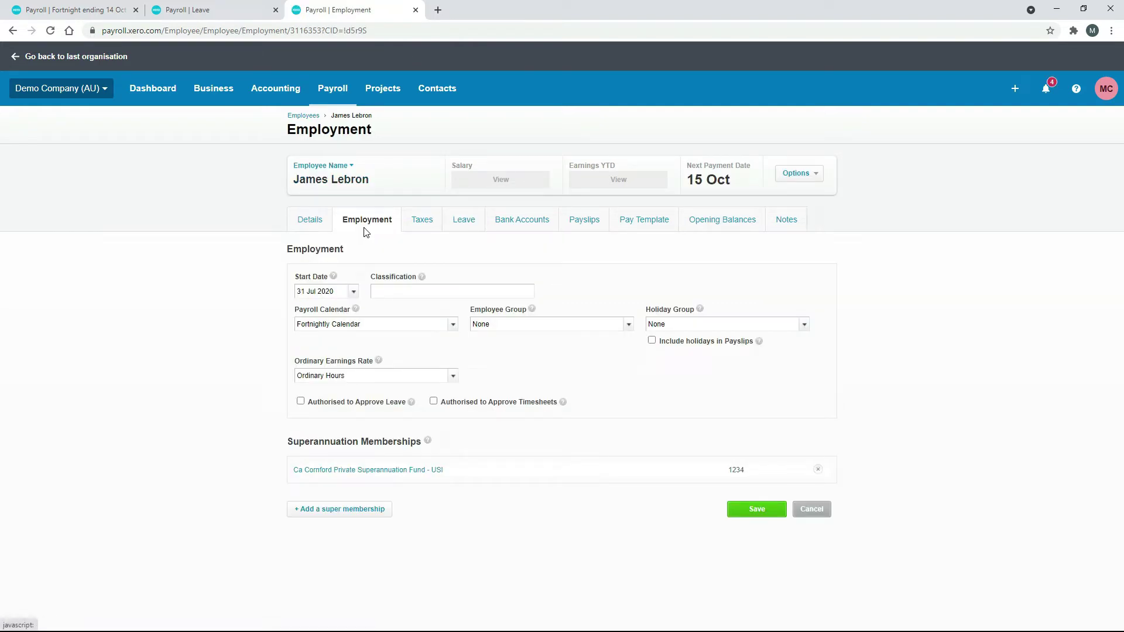
left_click(816, 177)
left_click(904, 203)
left_click(91, 8)
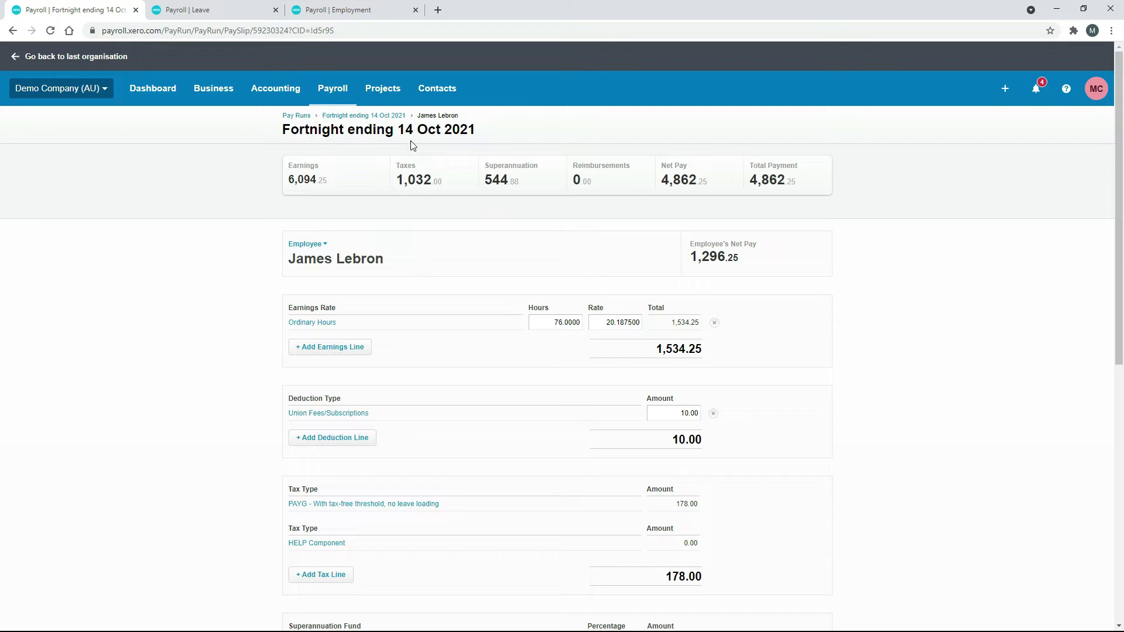
Step: Set the employee's termination date to 11 Oct 2021 with reason Voluntary cessation
left_click(375, 14)
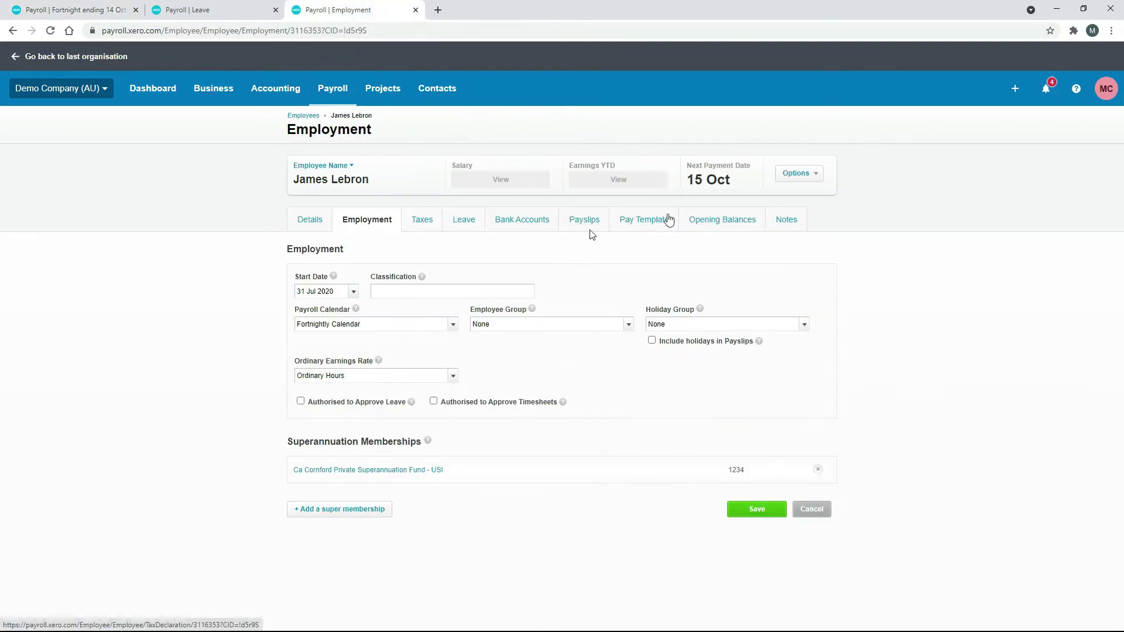
left_click(807, 179)
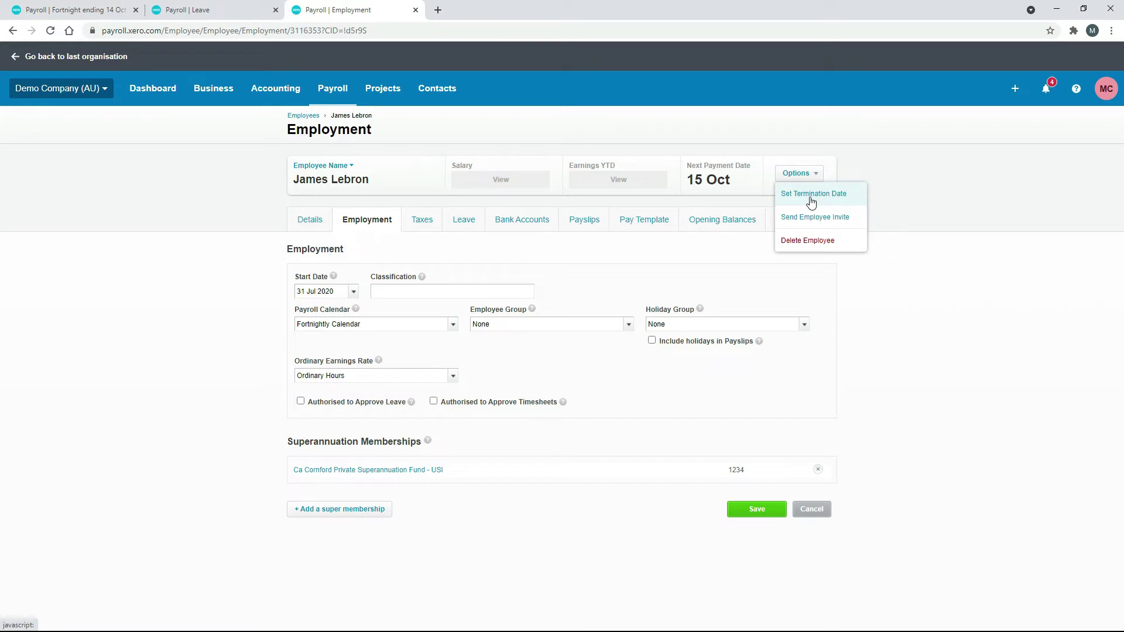
left_click(811, 195)
left_click(589, 317)
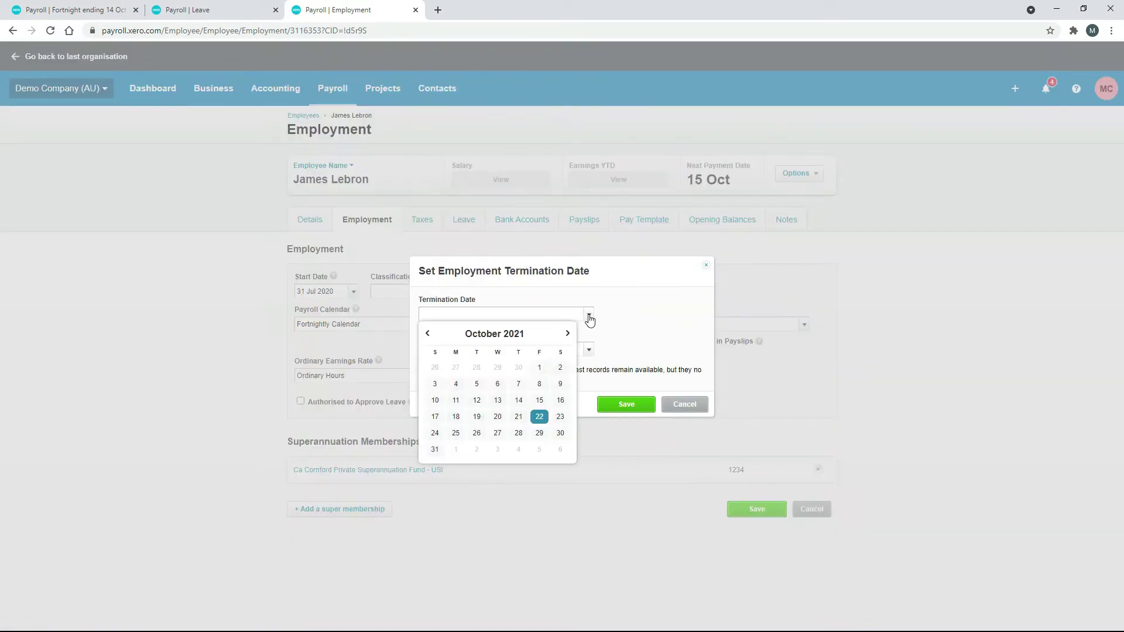
left_click(456, 404)
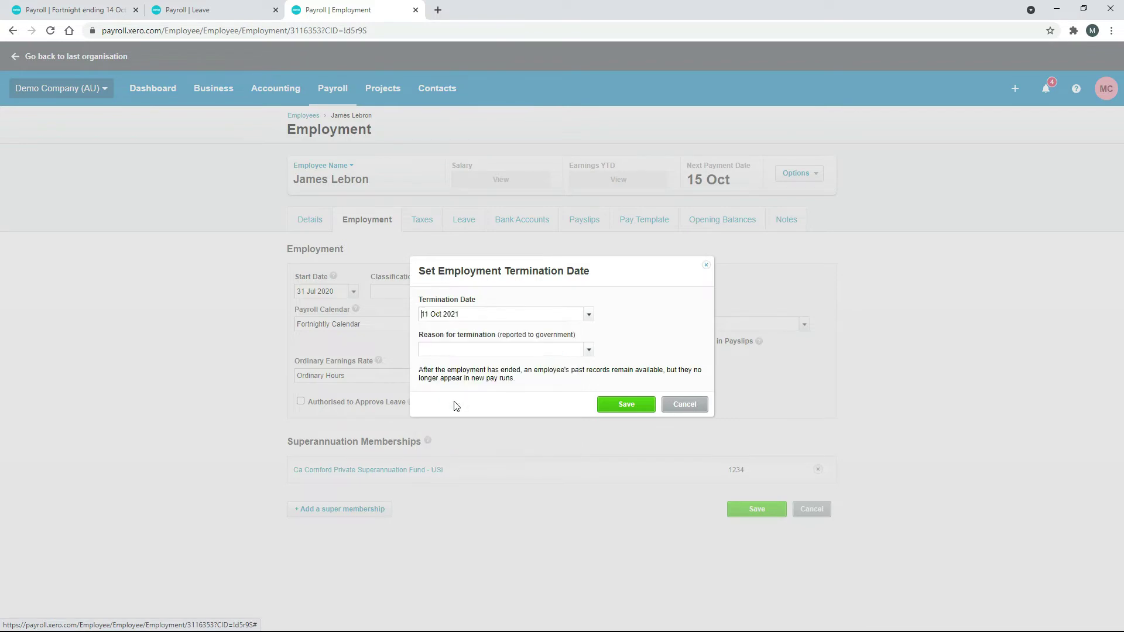
left_click(590, 351)
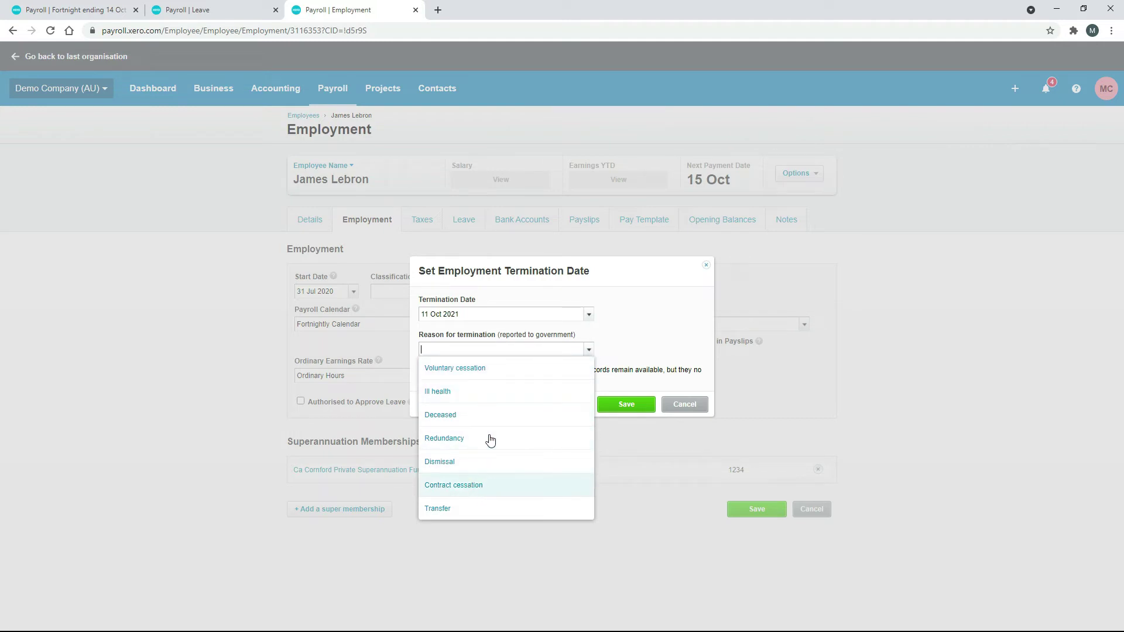
left_click(492, 370)
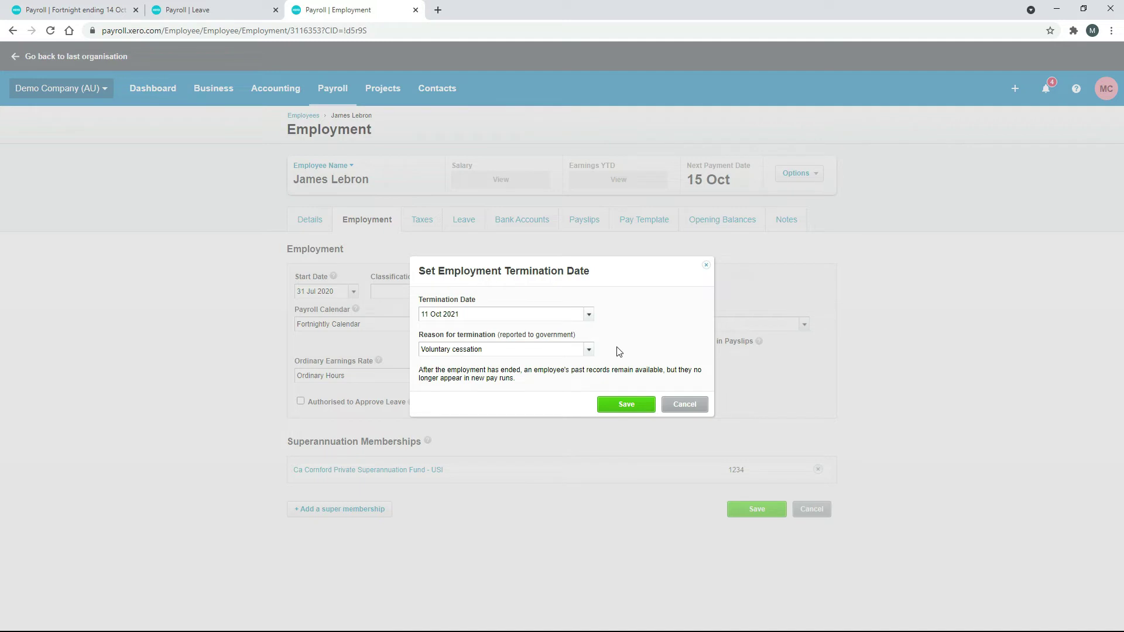
left_click(627, 405)
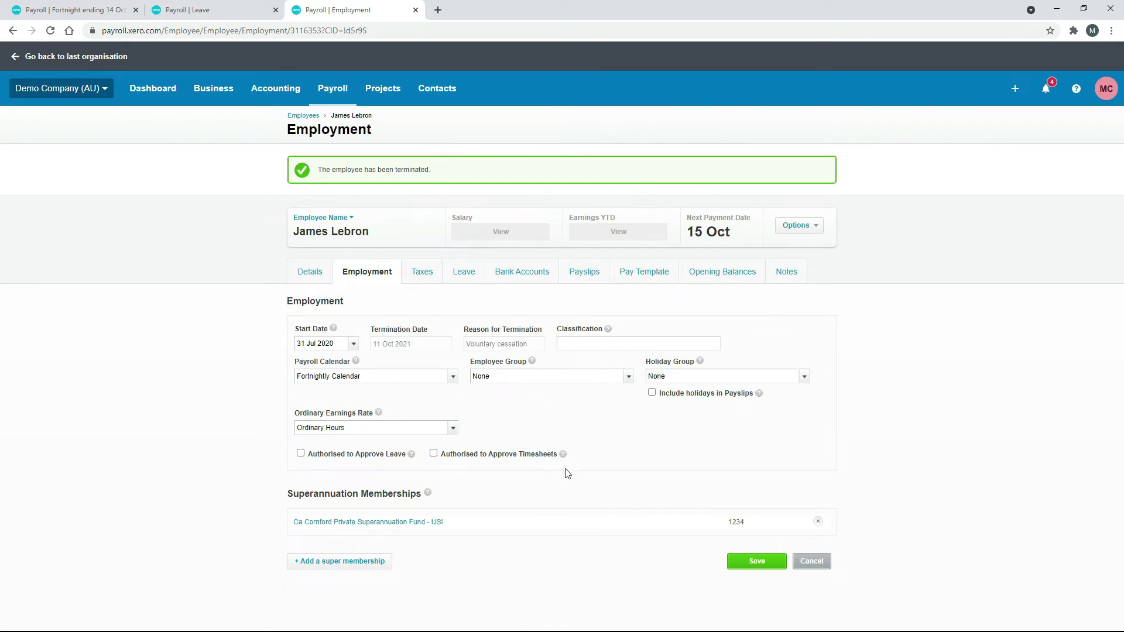
Step: Save the updated employment record and return to the 14 Oct fortnight payslip
left_click(753, 564)
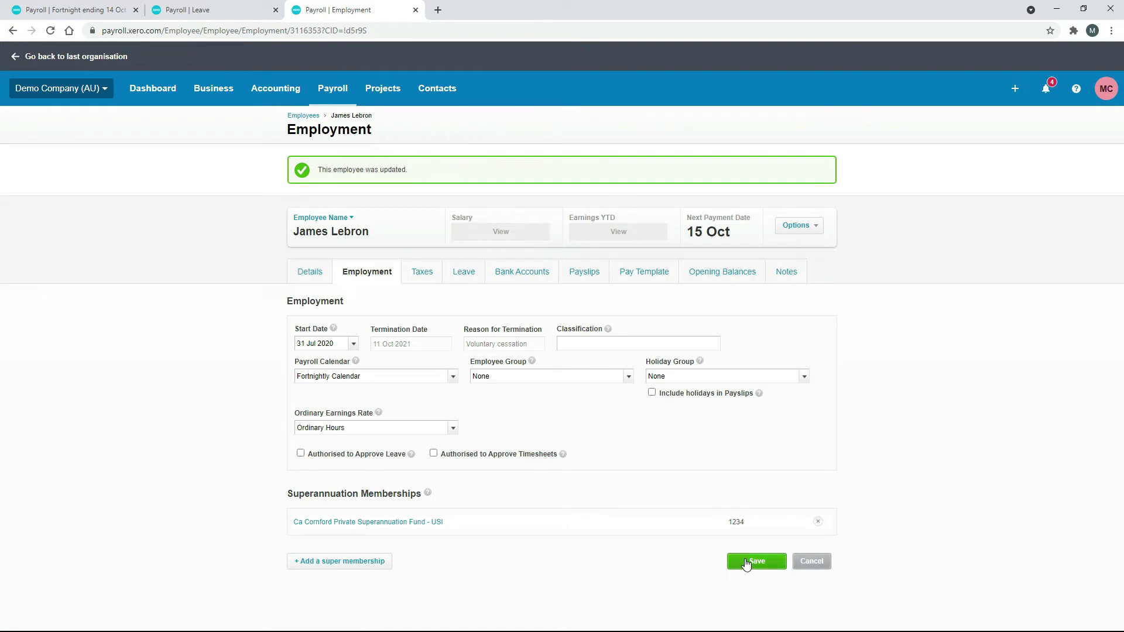
left_click(94, 12)
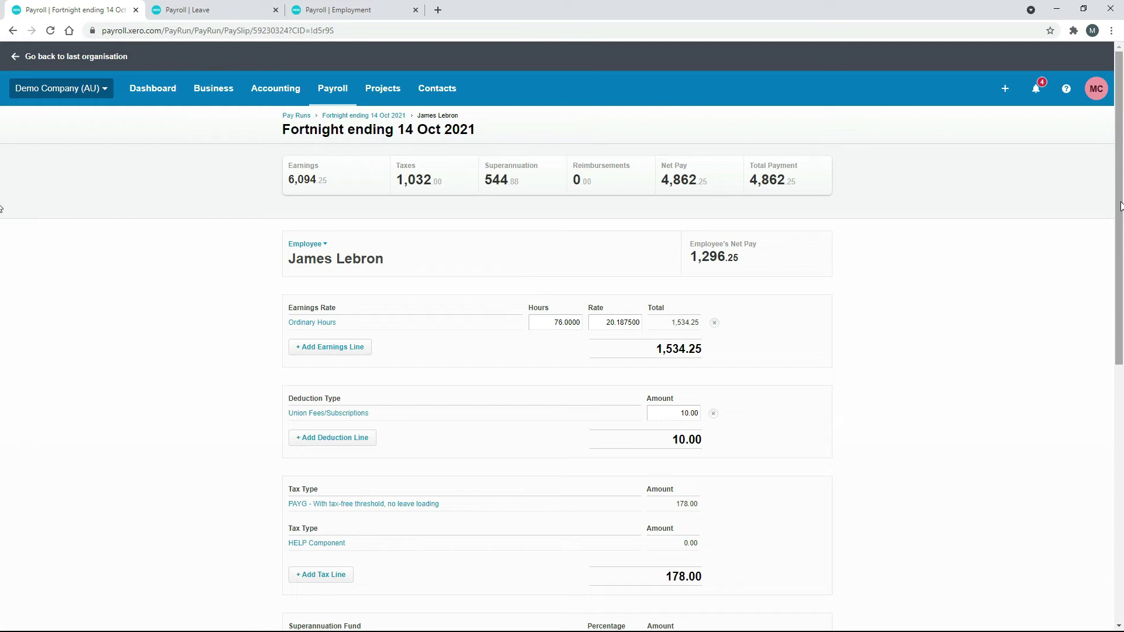
left_click_drag(1120, 206, 1119, 481)
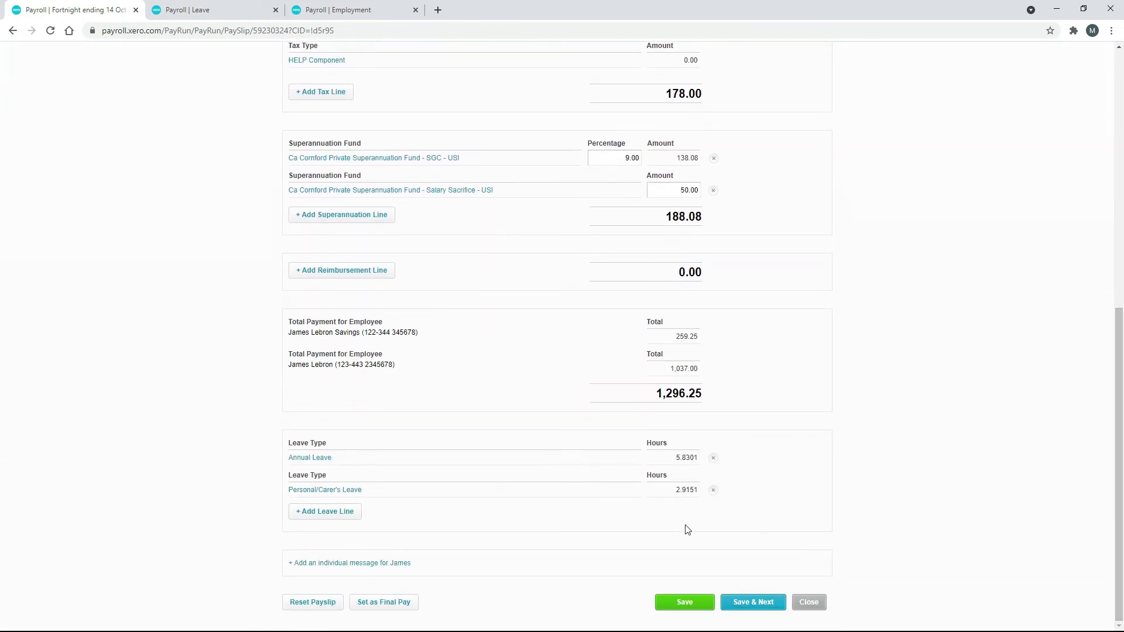
Step: Set the payslip as final pay: 11 Oct 2021, Voluntary cessation, normal period ending 30 Sep 2021
left_click(389, 603)
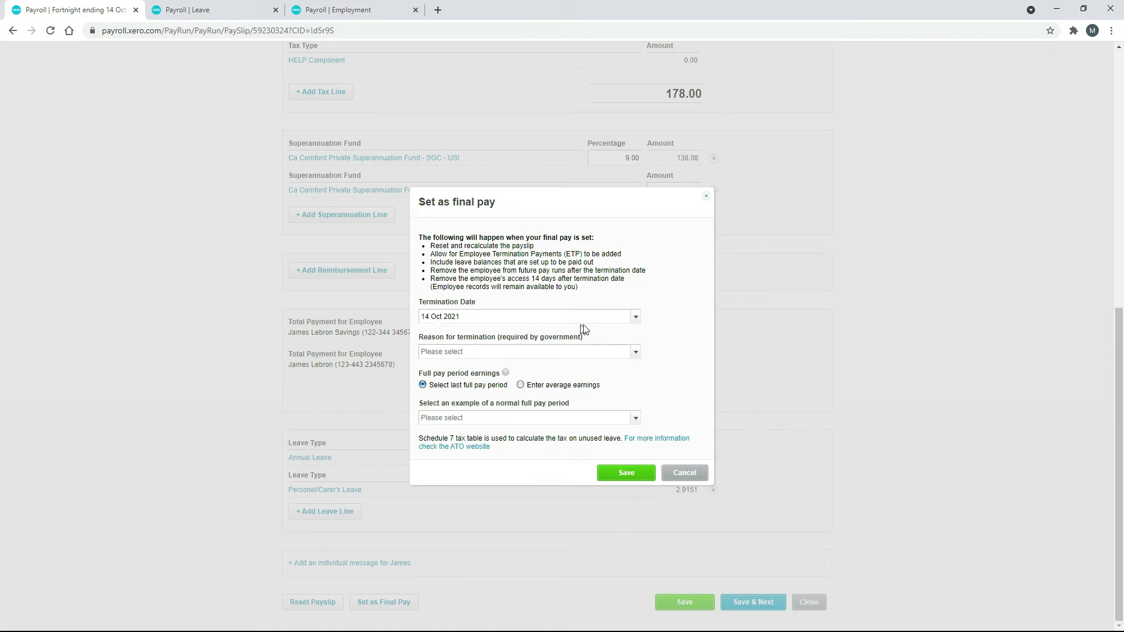
left_click(636, 318)
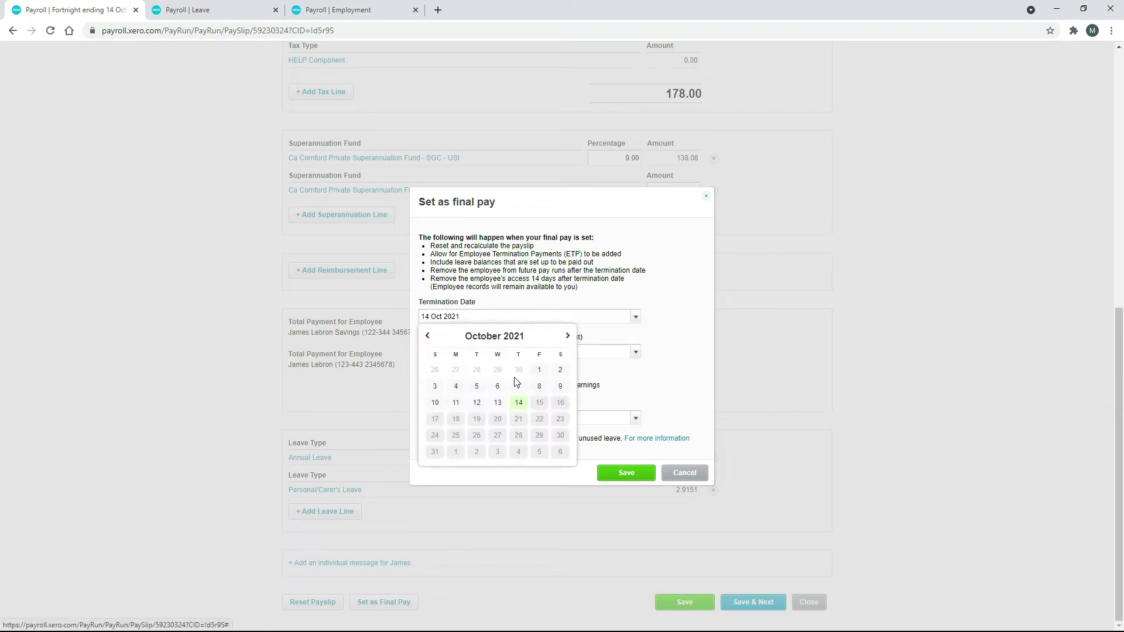
left_click(457, 403)
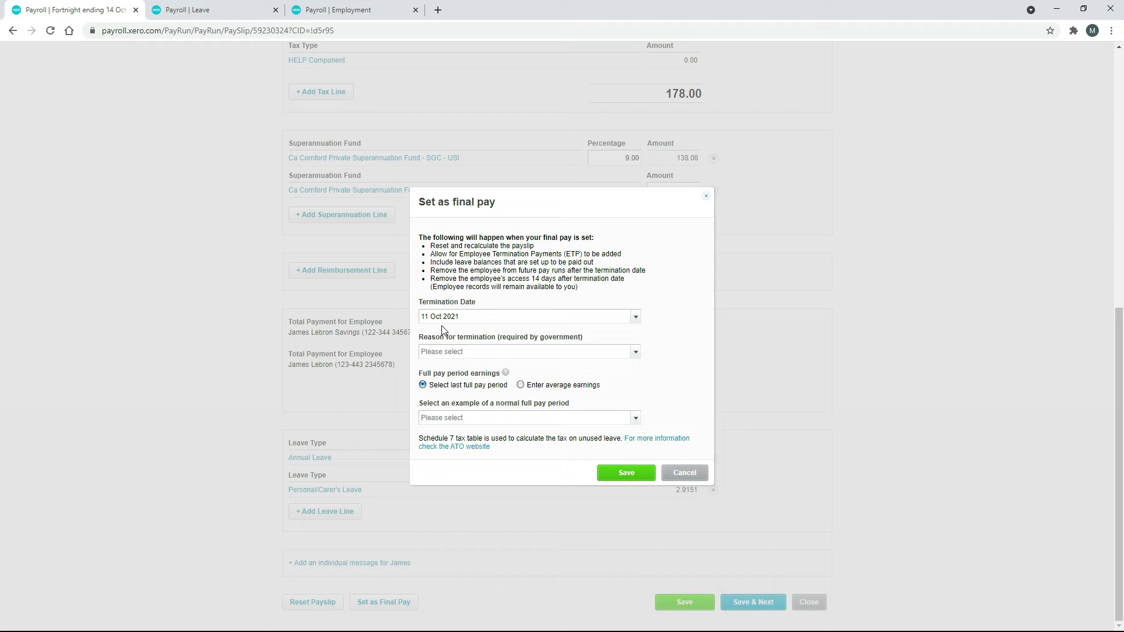
left_click(636, 353)
left_click(484, 378)
left_click(636, 419)
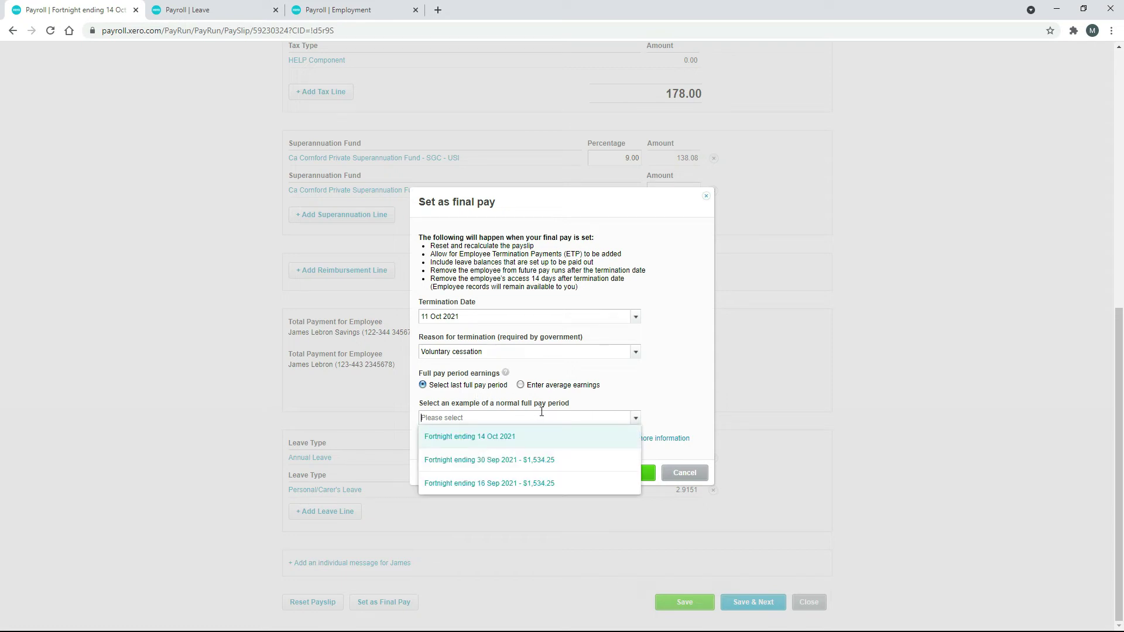
left_click(499, 465)
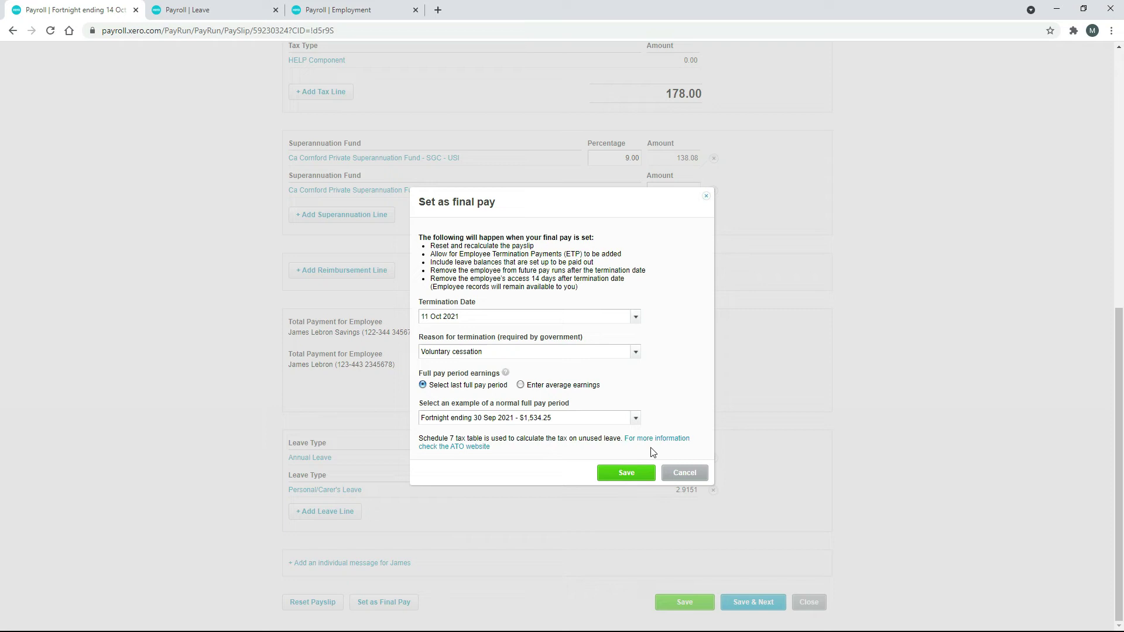
left_click(633, 475)
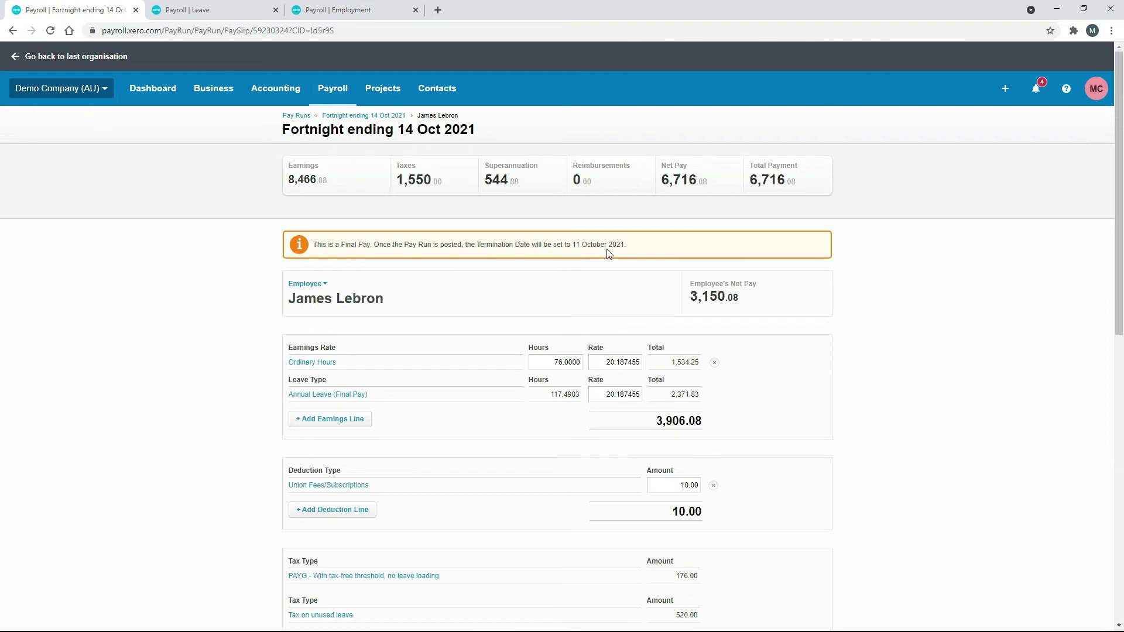
Step: Review the recalculated payslip's 117.4903-hour Annual Leave (Final Pay) line and 520.00 unused-leave tax
scroll(3, 246, "down", 4)
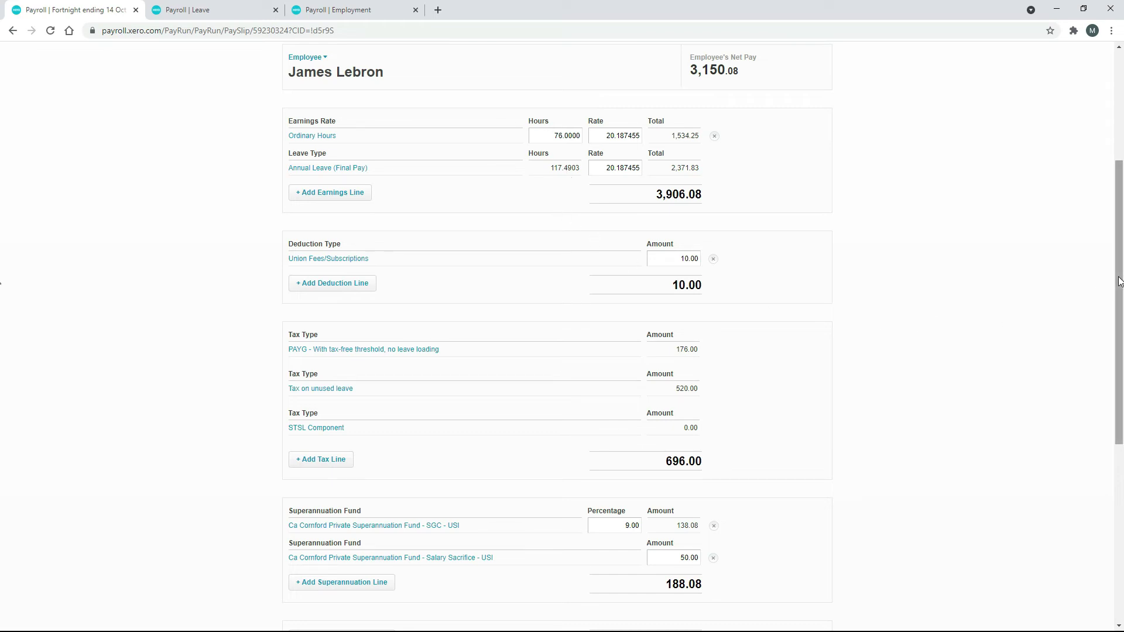
scroll(1119, 282, "down", 5)
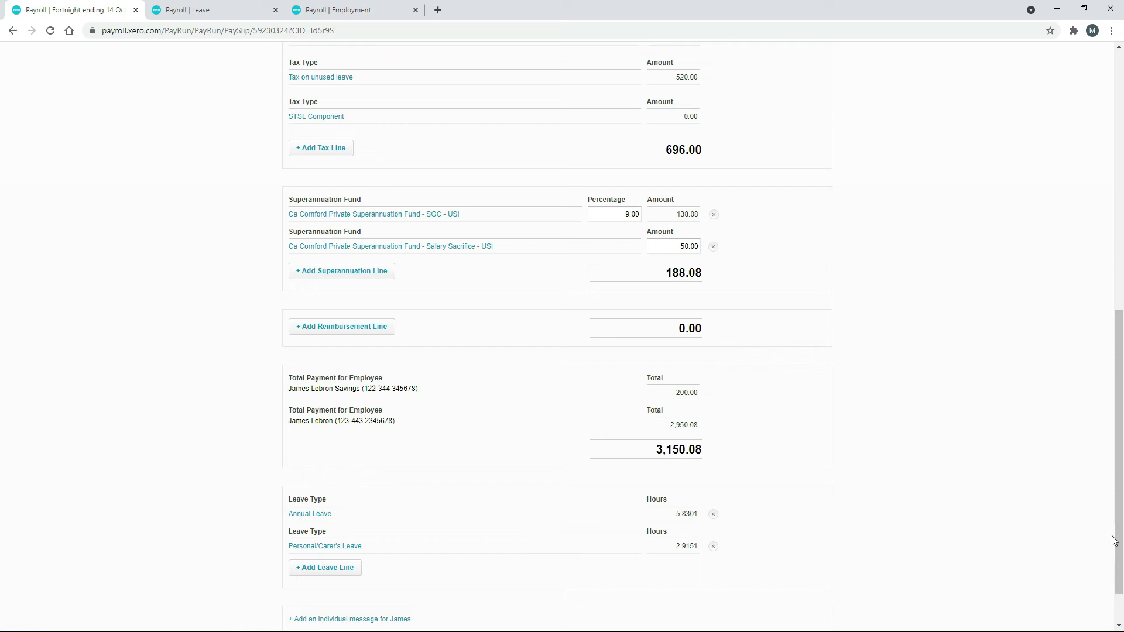
left_click_drag(1120, 540, 1110, 273)
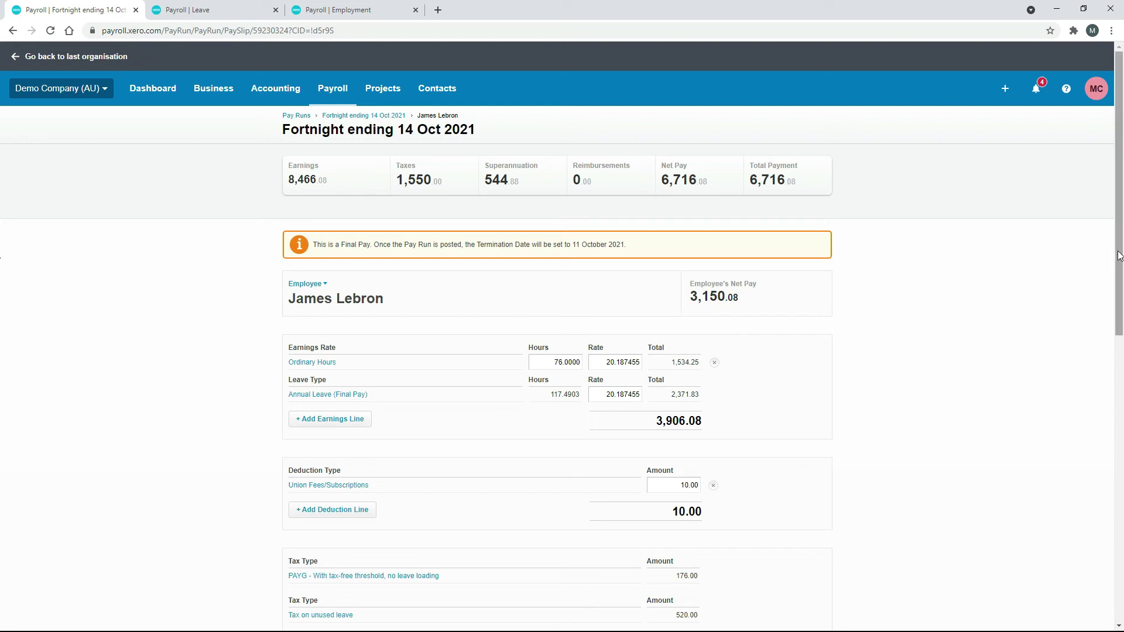
left_click_drag(1119, 257, 1122, 412)
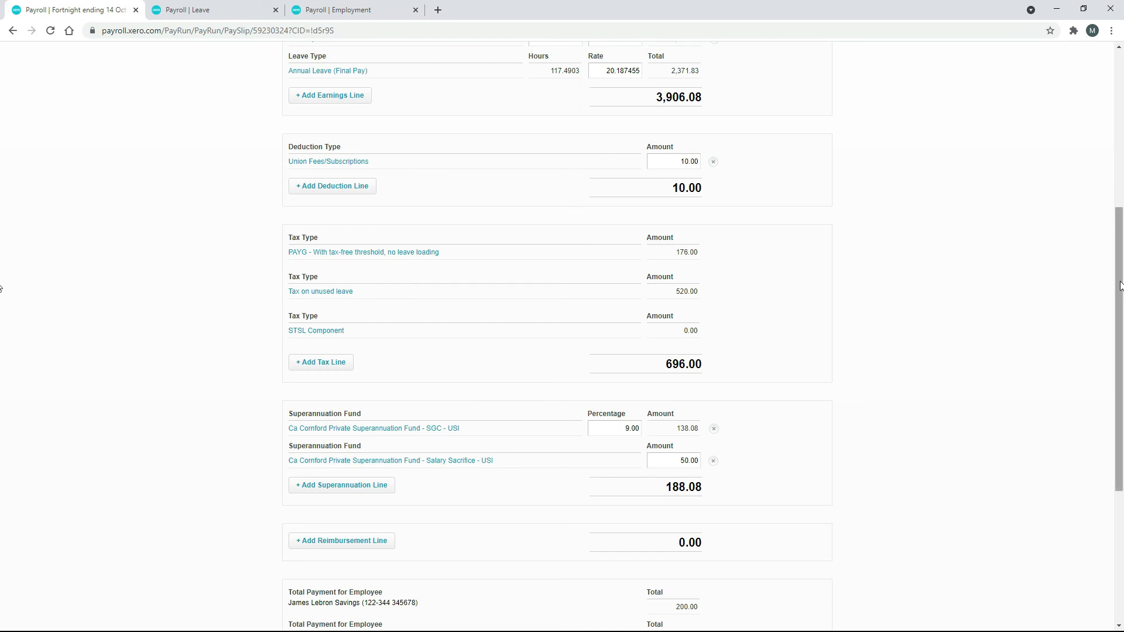
left_click_drag(1121, 286, 1121, 413)
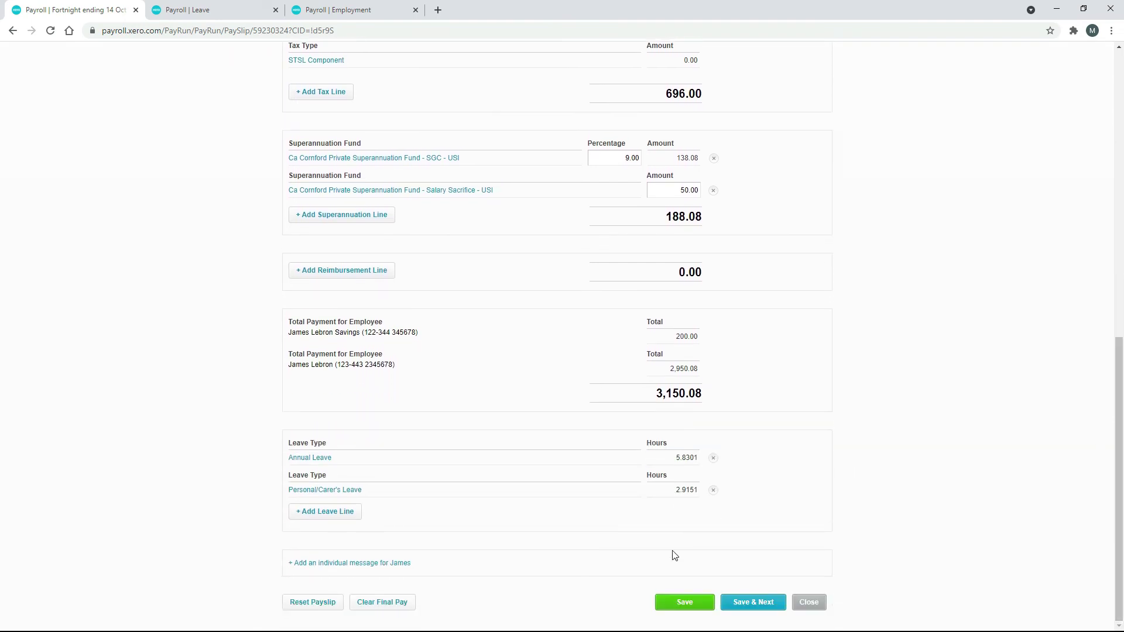
Step: Save the final payslip, post the 14 Oct 2021 fortnight pay run, and view Pay Run History
left_click(697, 604)
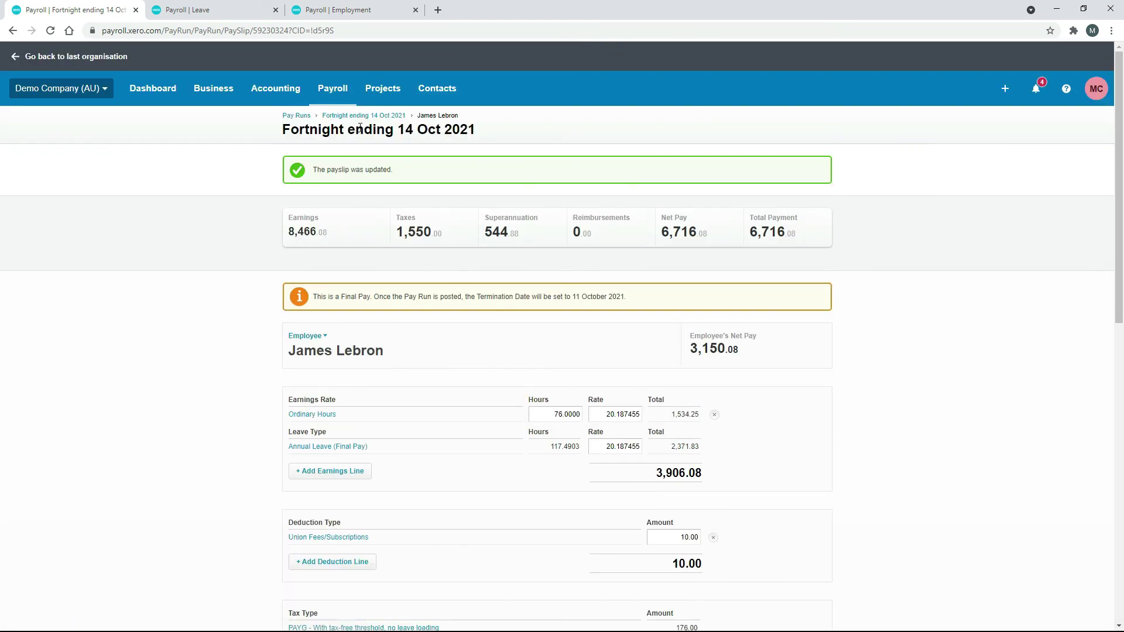
left_click(362, 116)
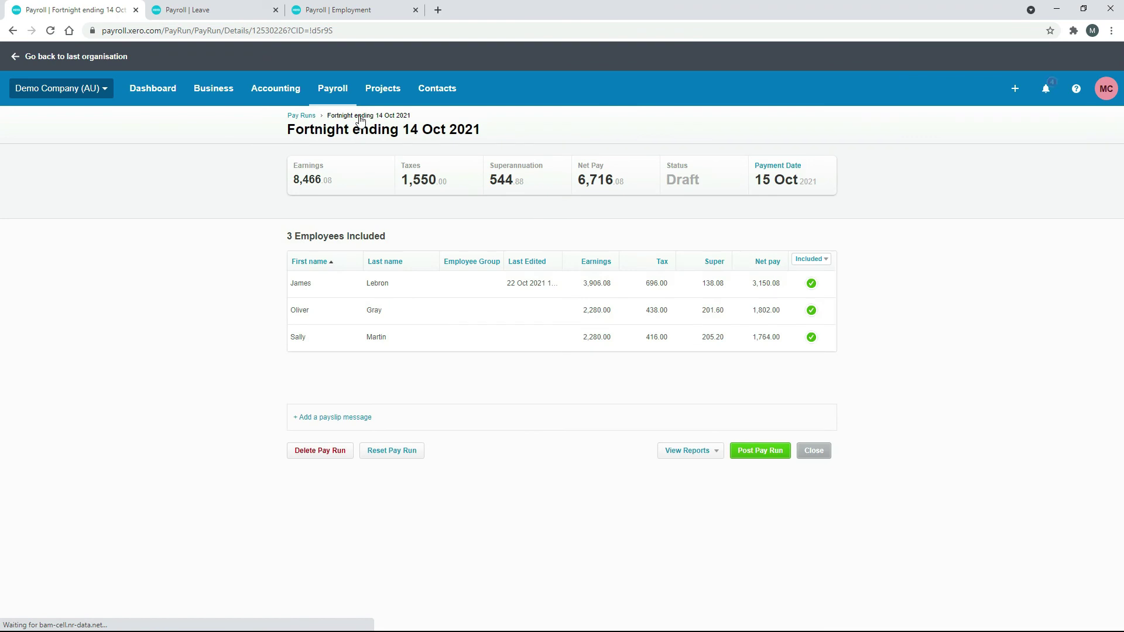
left_click(771, 452)
left_click(586, 367)
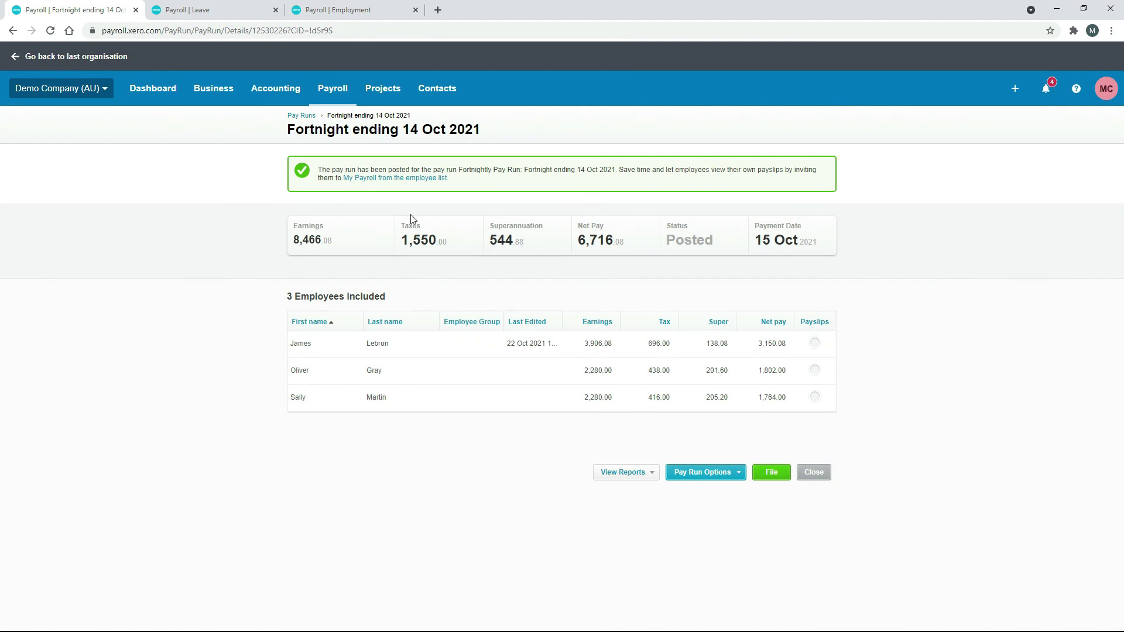
left_click(304, 117)
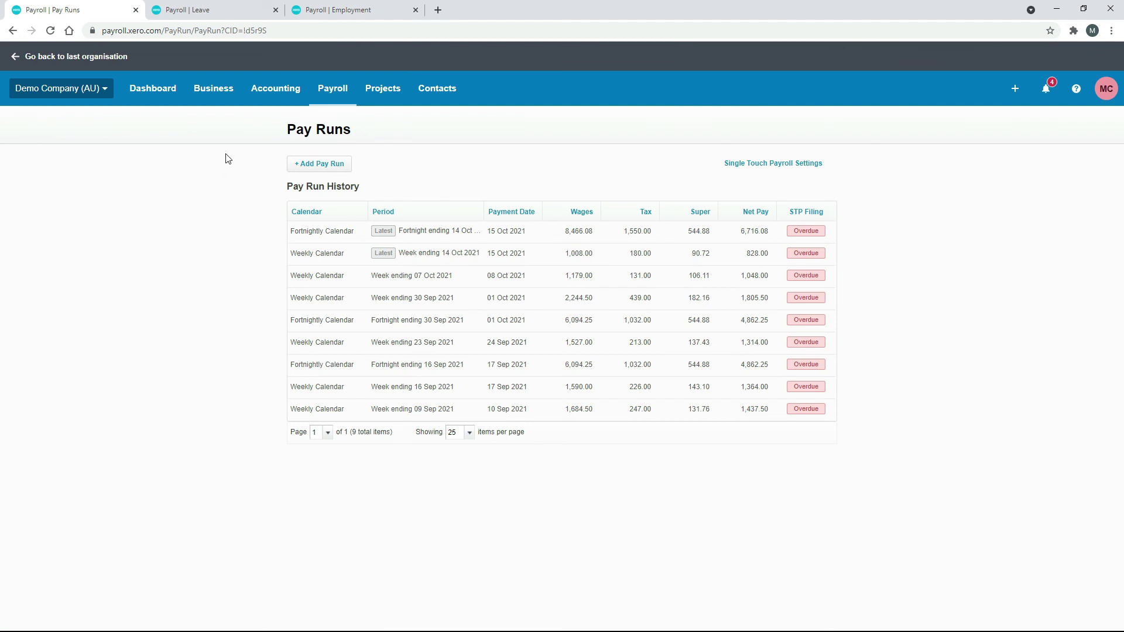
Step: Return to the employee's employment record tab and open its Leave balances
left_click(364, 12)
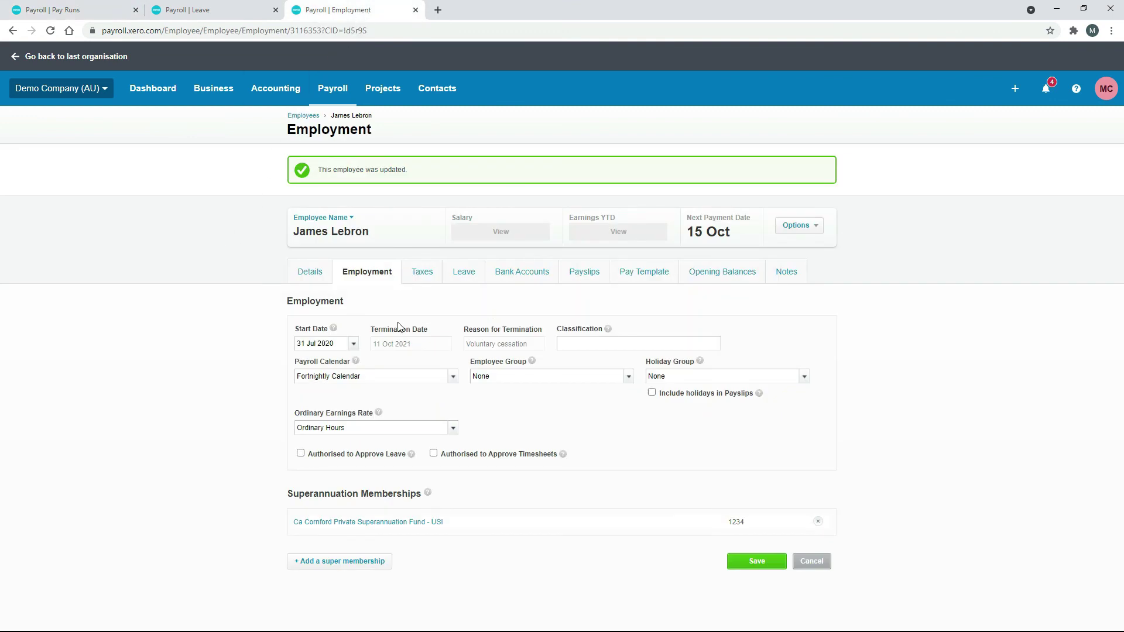
left_click(468, 277)
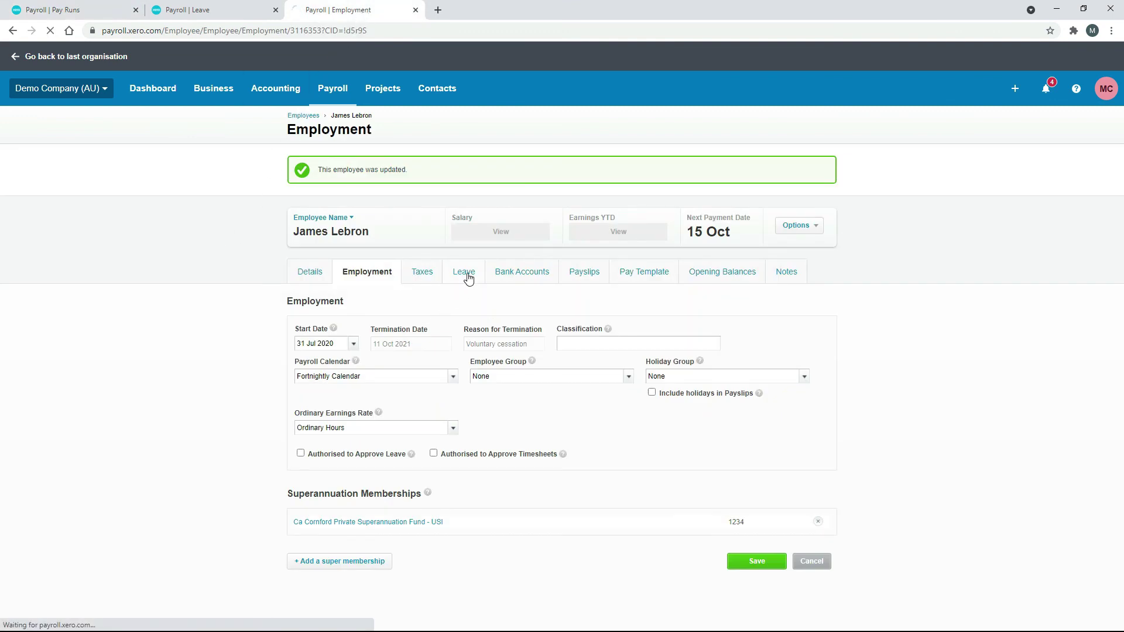